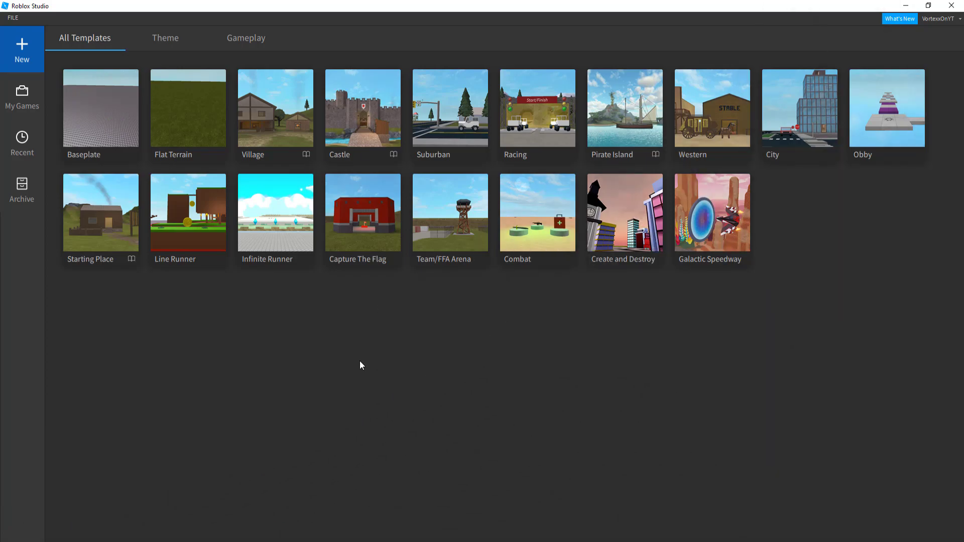
- Start a Baseplate place, open Character Inserter, and select the user ID in the profile URL
{"action": "left_click", "coordinate": [112, 125]}
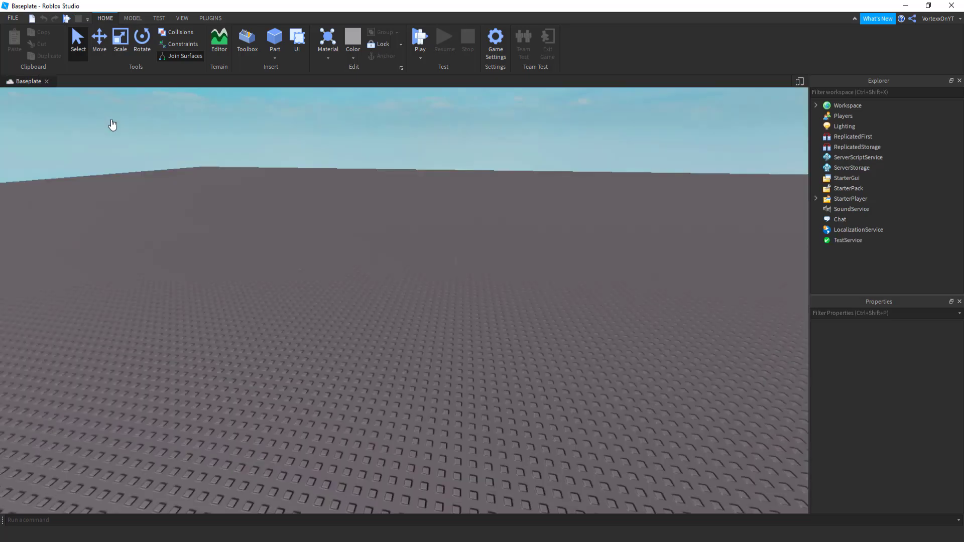
{"action": "right_click_drag", "start_coordinate": [323, 296], "coordinate": [329, 310]}
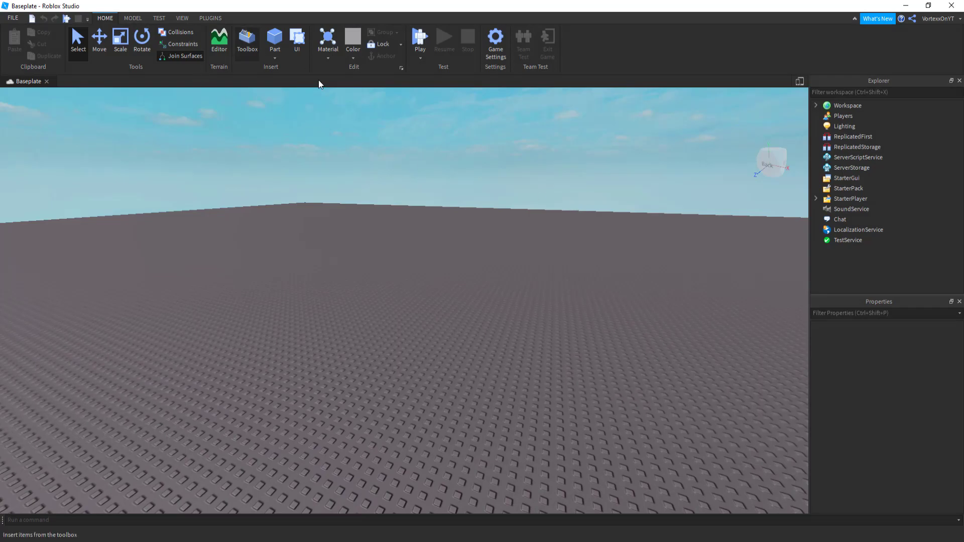
{"action": "left_click", "coordinate": [210, 19]}
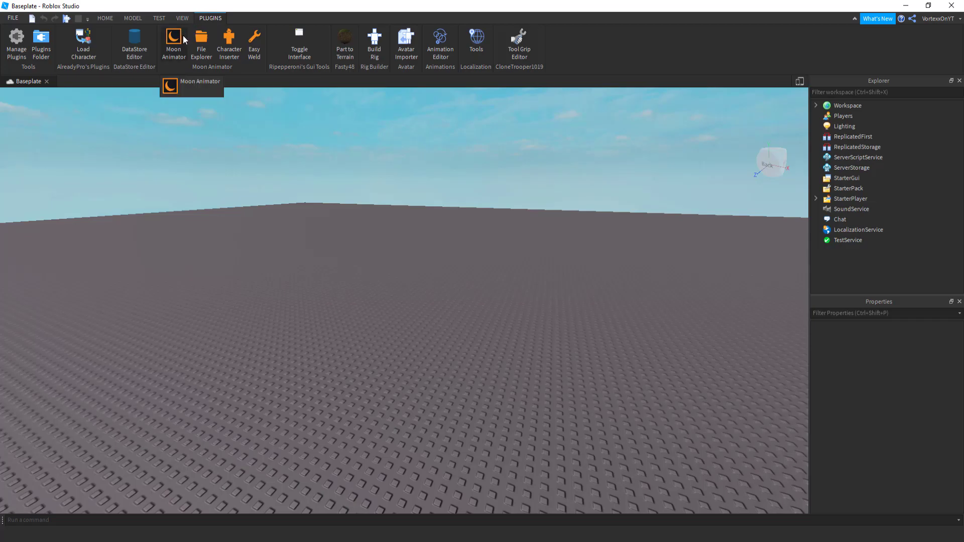
{"action": "left_click", "coordinate": [237, 41]}
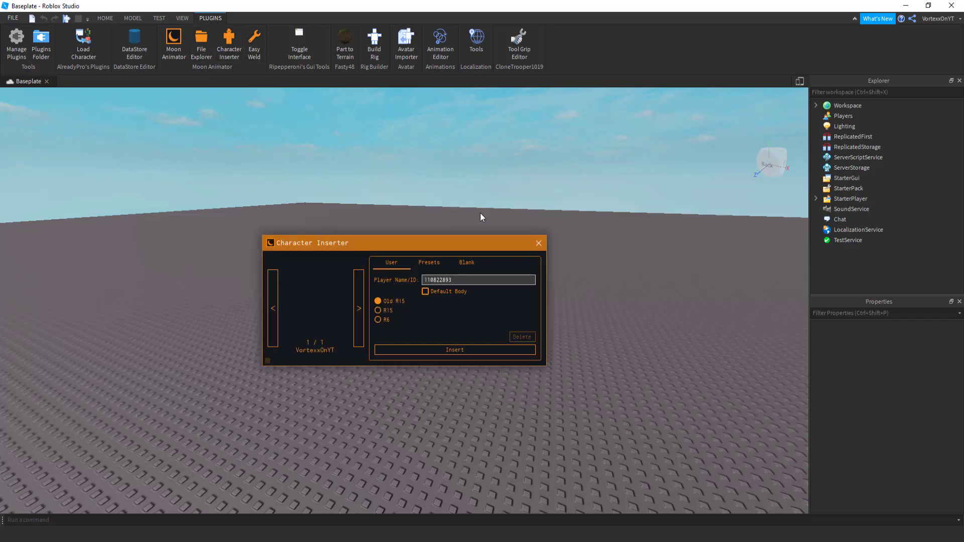
{"action": "right_click_drag", "start_coordinate": [660, 133], "coordinate": [653, 128]}
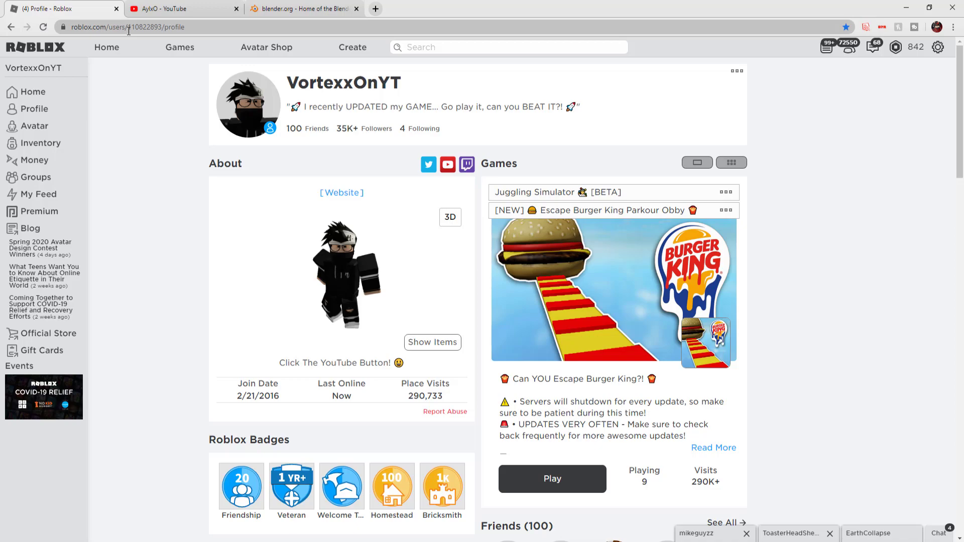
{"action": "left_click_drag", "start_coordinate": [128, 30], "coordinate": [165, 29]}
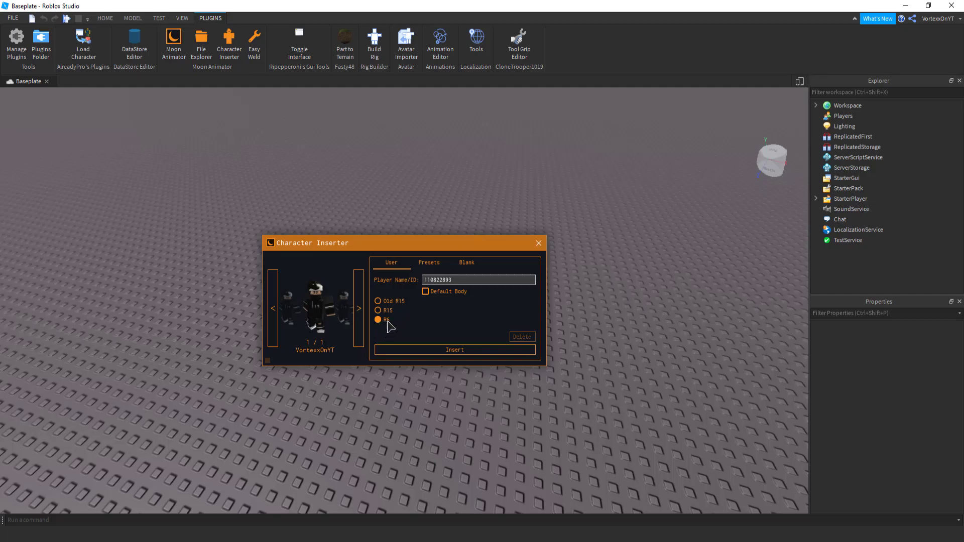
- Insert the avatar as an R6 character, close the inserter, and focus on it
{"action": "left_click", "coordinate": [444, 351]}
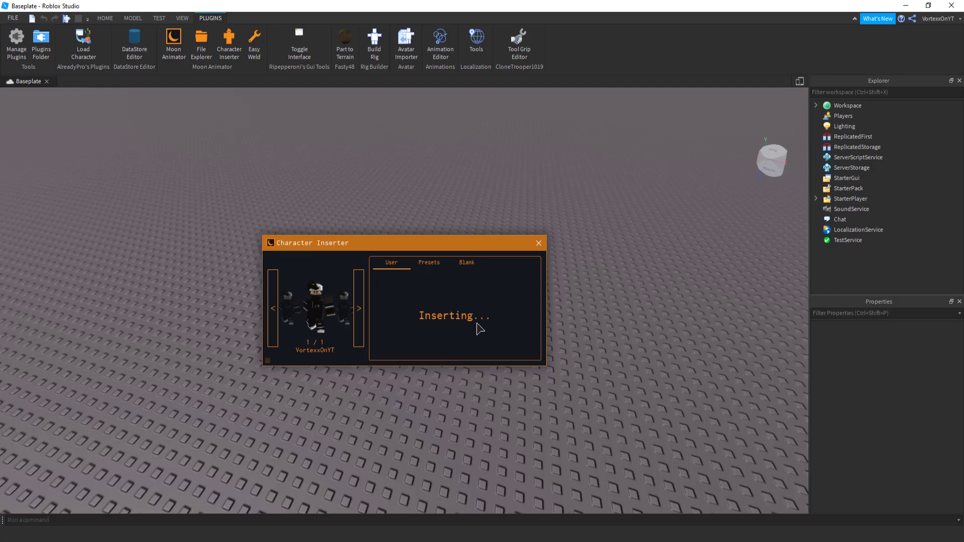
{"action": "left_click", "coordinate": [539, 244]}
{"action": "key", "text": "f"}
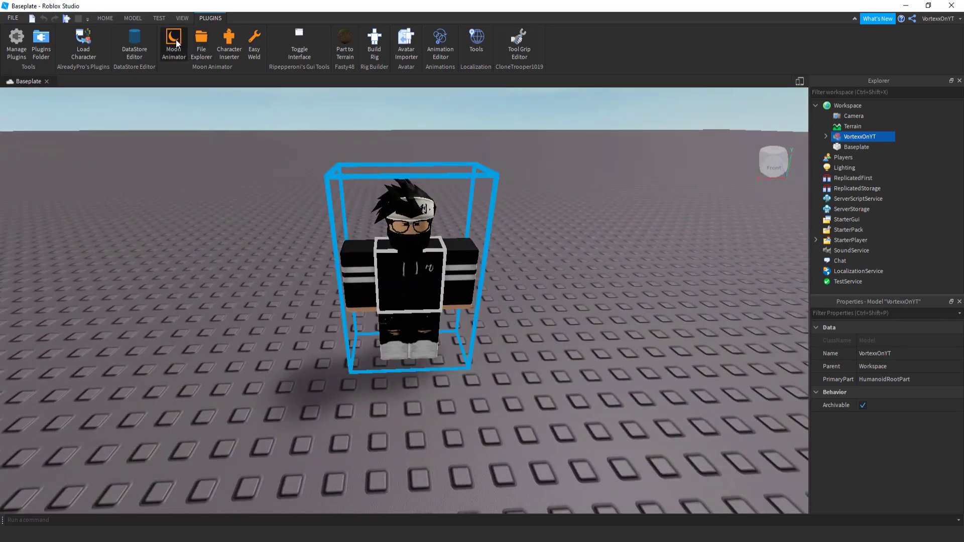
- Open Moon Animator, resize and reposition its window, and create a new animation named Video
{"action": "left_click", "coordinate": [175, 39]}
{"action": "left_click_drag", "start_coordinate": [437, 228], "coordinate": [604, 133]}
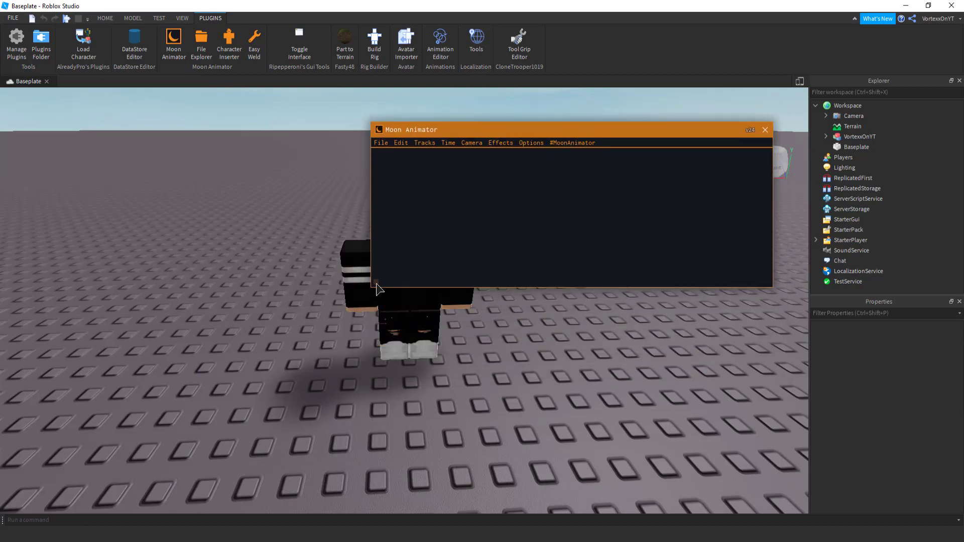
{"action": "left_click_drag", "start_coordinate": [372, 291], "coordinate": [546, 291]}
{"action": "left_click", "coordinate": [556, 143]}
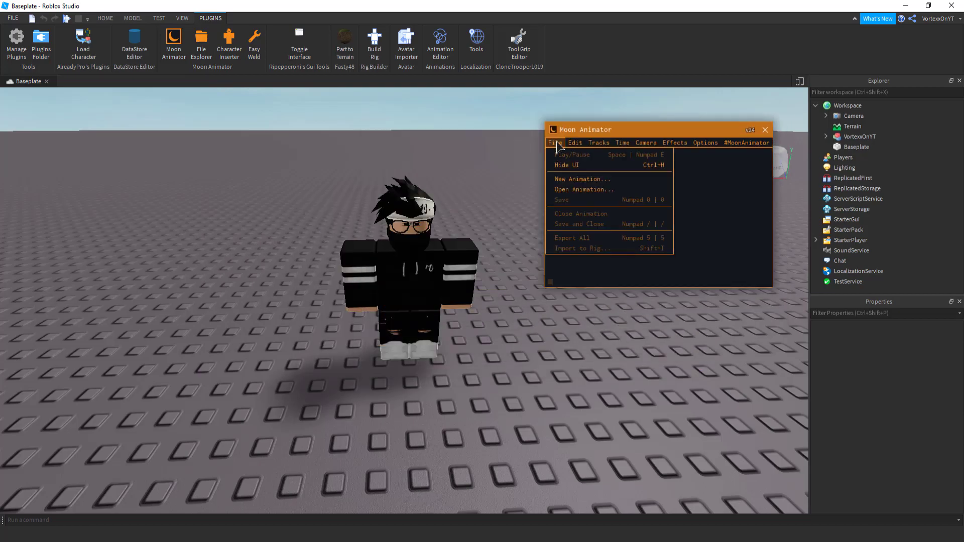
{"action": "left_click", "coordinate": [578, 180]}
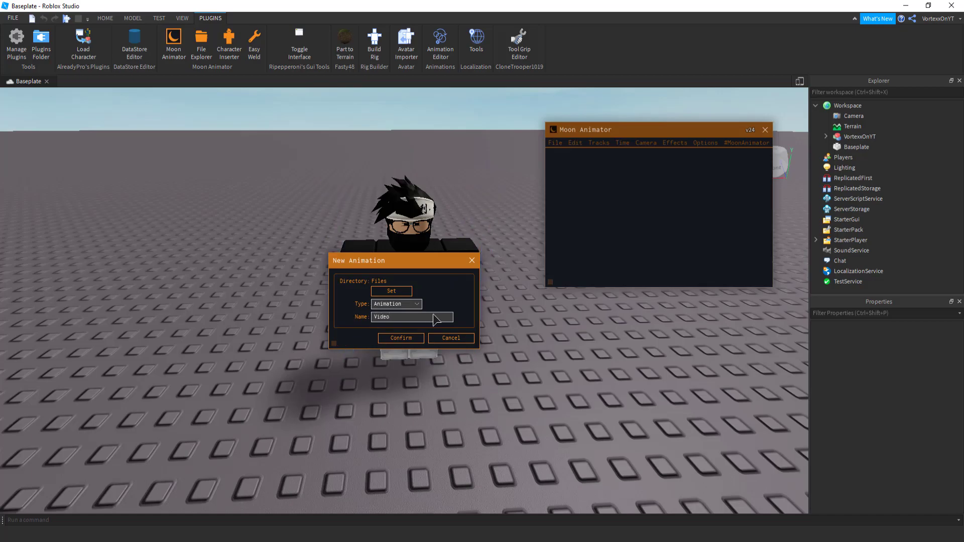
{"action": "left_click", "coordinate": [408, 342]}
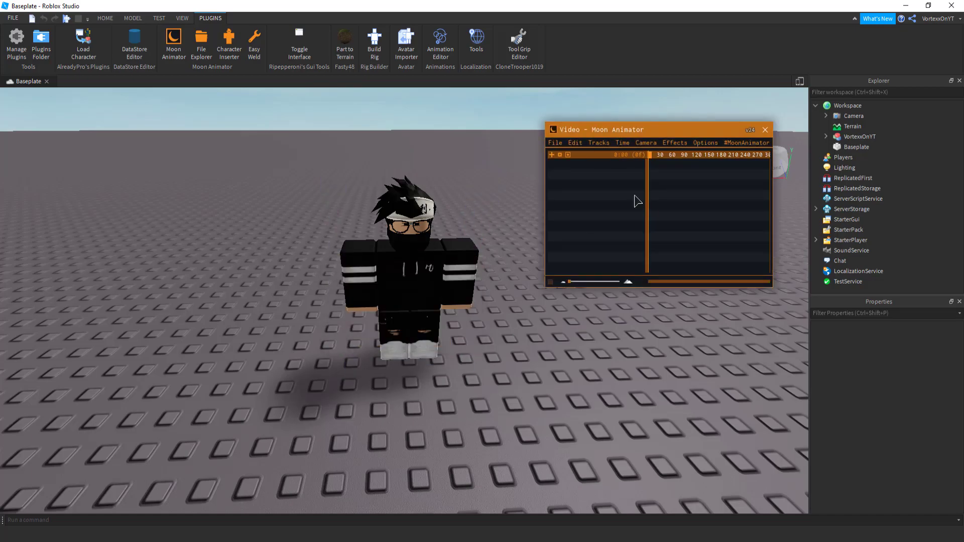
- Add the avatar rig to the Video timeline so its body-part tracks appear
{"action": "left_click_drag", "start_coordinate": [665, 129], "coordinate": [636, 127]}
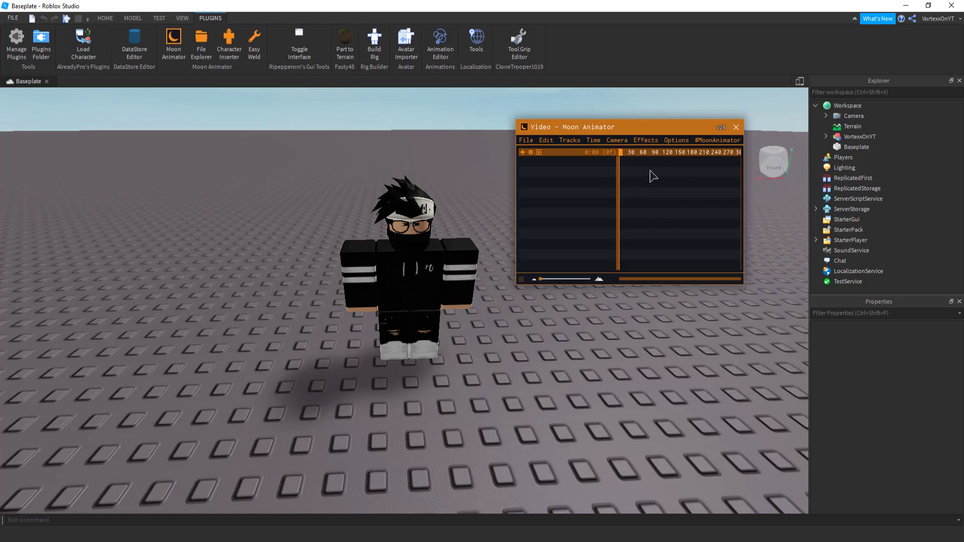
{"action": "left_click", "coordinate": [522, 152]}
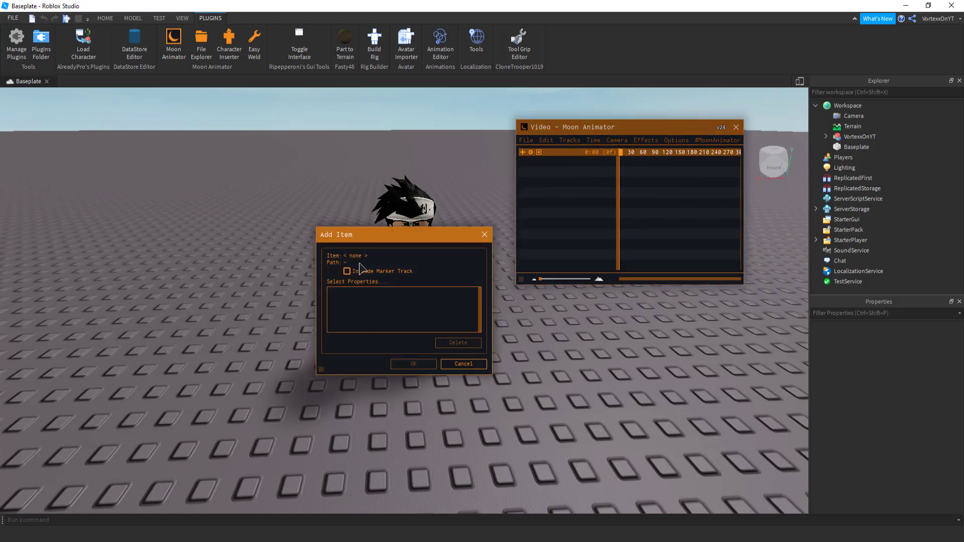
{"action": "left_click_drag", "start_coordinate": [370, 234], "coordinate": [204, 153]}
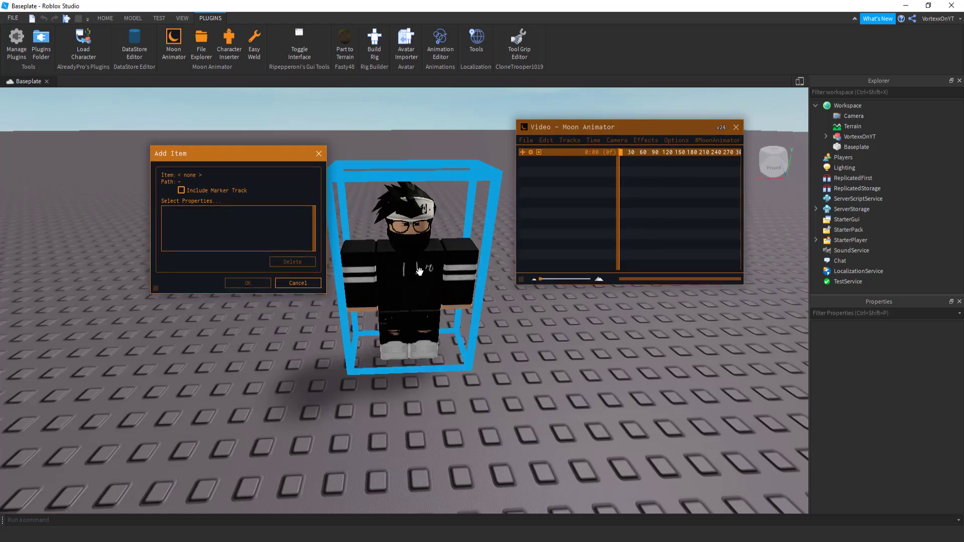
{"action": "left_click", "coordinate": [419, 271]}
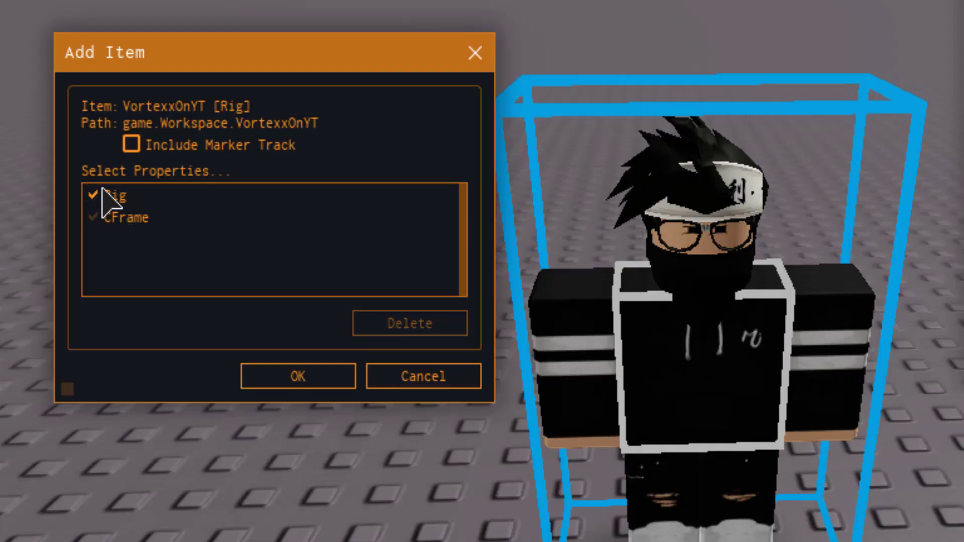
{"action": "left_click", "coordinate": [317, 378]}
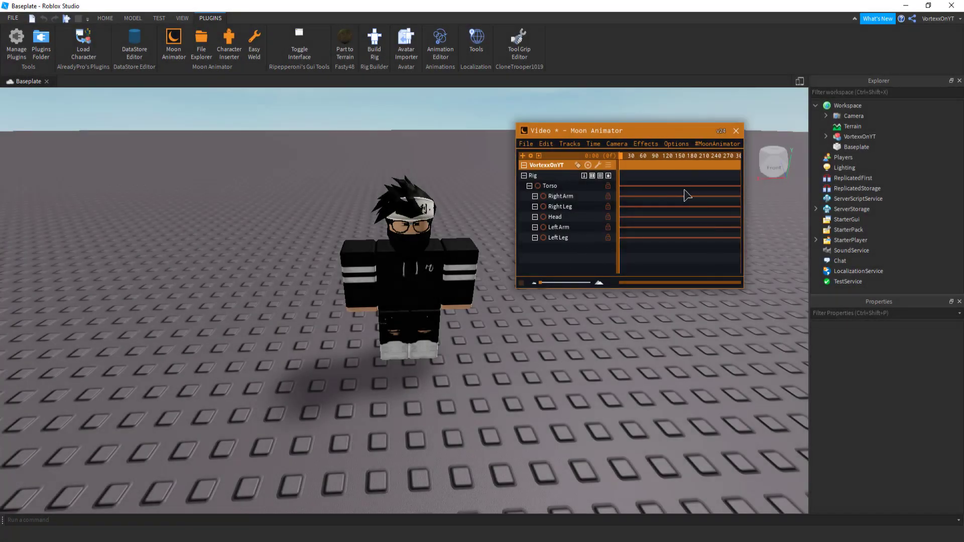
- Discard the animation, delete the R6 character, and insert the avatar as R15 instead
{"action": "left_click", "coordinate": [736, 131]}
{"action": "left_click", "coordinate": [325, 290]}
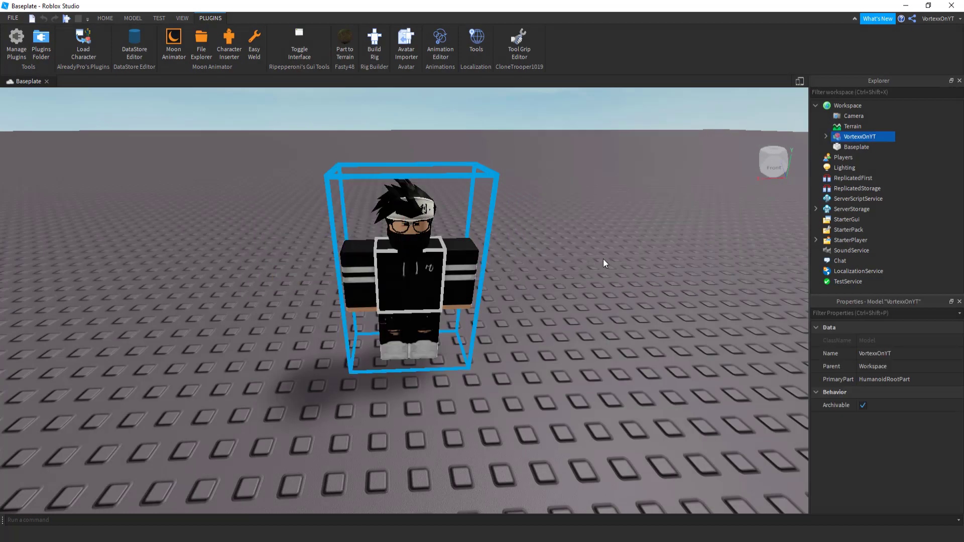
{"action": "key", "text": "Delete"}
{"action": "left_click", "coordinate": [229, 43]}
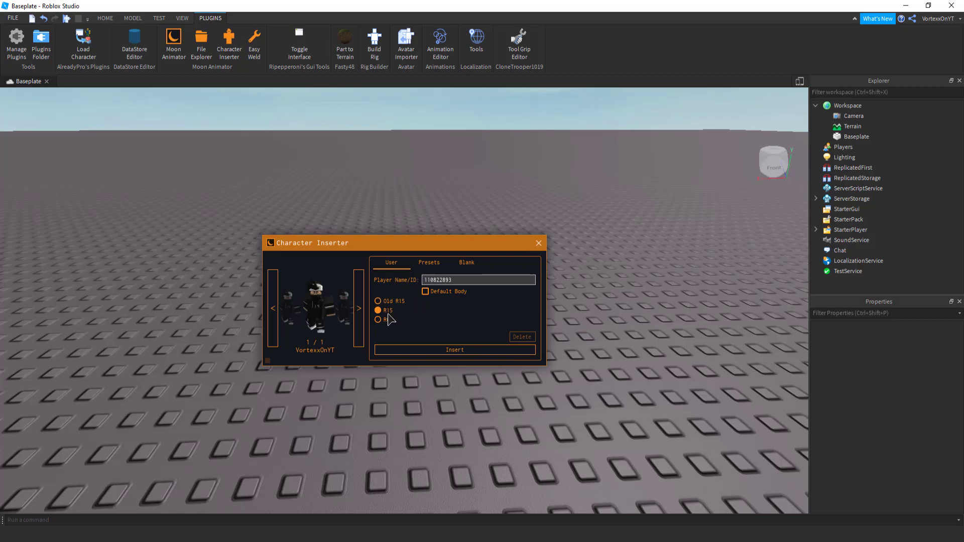
{"action": "left_click", "coordinate": [453, 351]}
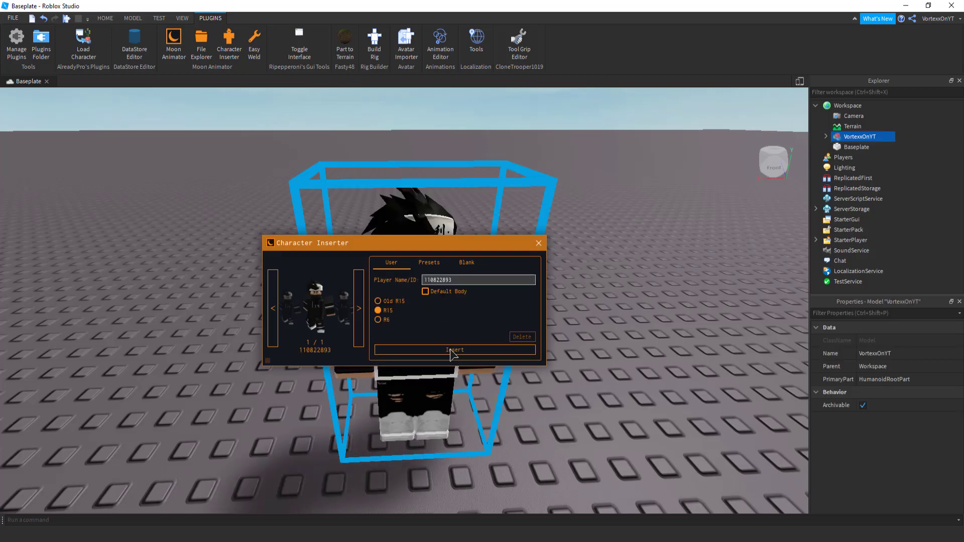
{"action": "left_click", "coordinate": [538, 243]}
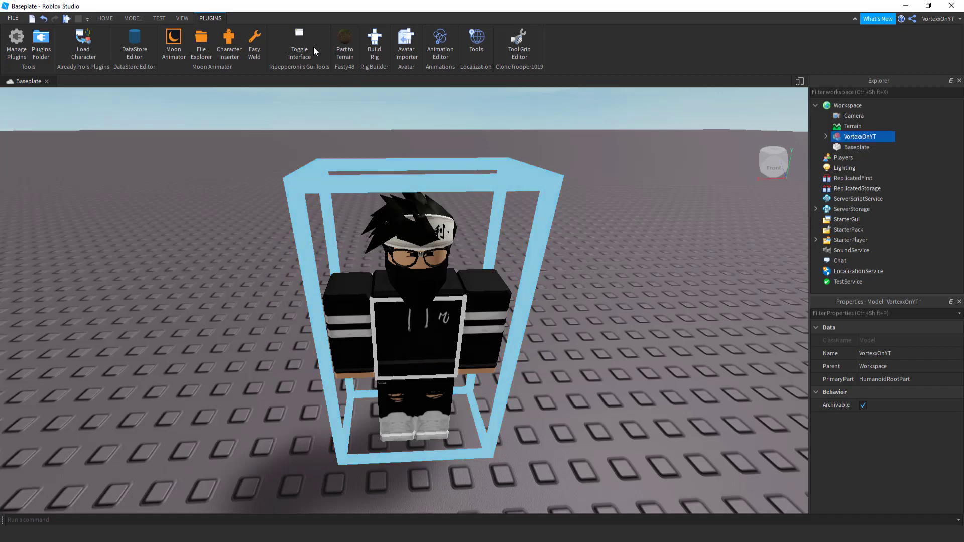
- Create a new Moon Animator animation named Video1 after 'Video' proves already taken
{"action": "left_click", "coordinate": [173, 42]}
{"action": "left_click", "coordinate": [525, 143]}
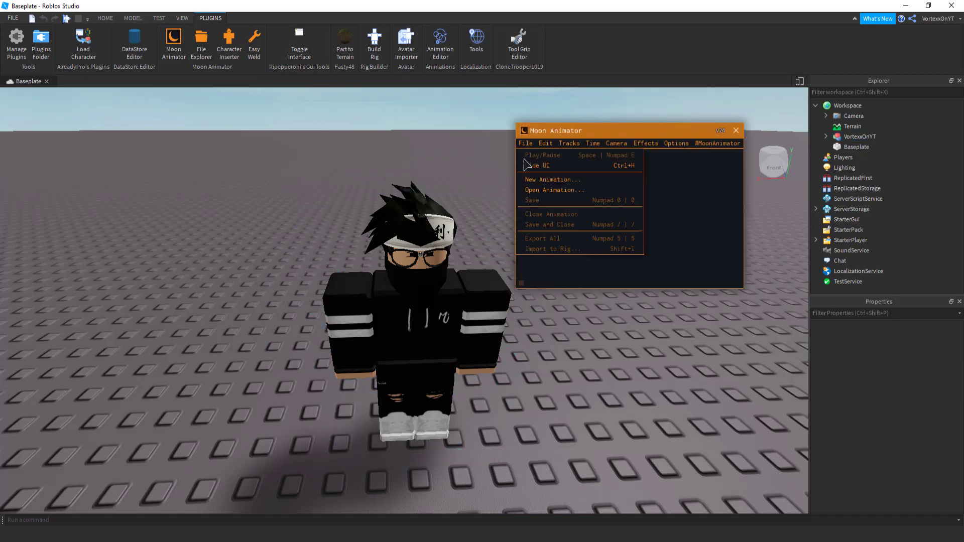
{"action": "left_click", "coordinate": [540, 180]}
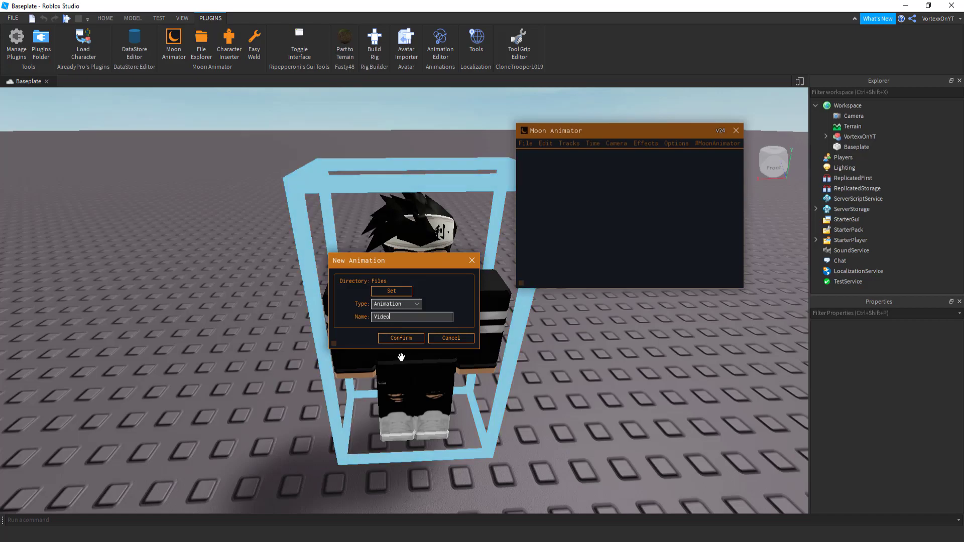
{"action": "left_click", "coordinate": [400, 338]}
{"action": "left_click", "coordinate": [375, 291]}
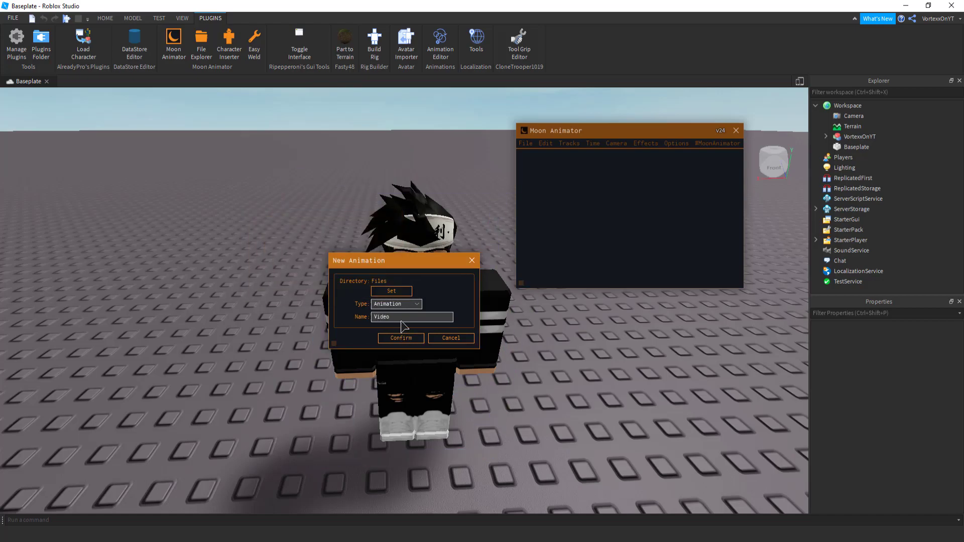
{"action": "left_click", "coordinate": [402, 318]}
{"action": "type", "text": "1"}
{"action": "left_click", "coordinate": [404, 336]}
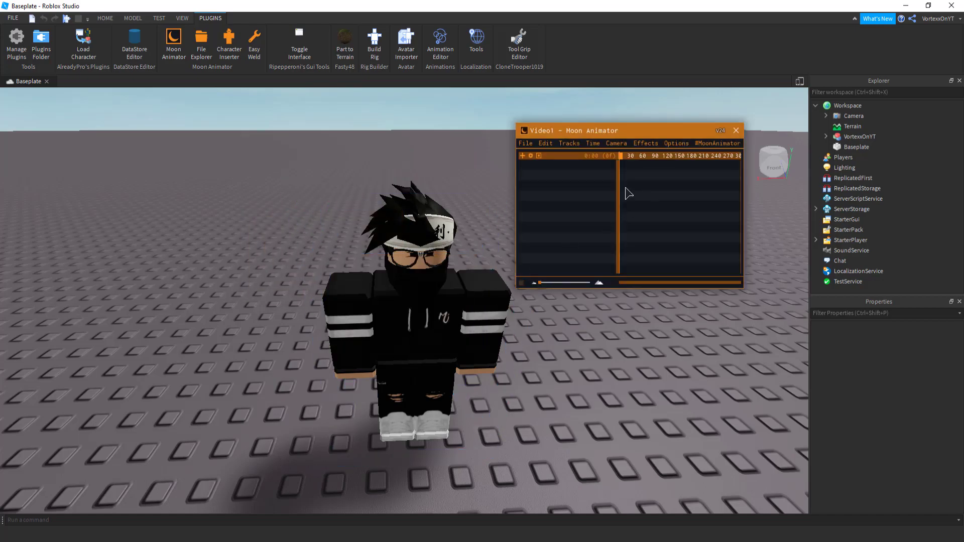
- Start adding the character rig as an item to the Video1 timeline
{"action": "left_click", "coordinate": [522, 155]}
{"action": "left_click", "coordinate": [397, 211]}
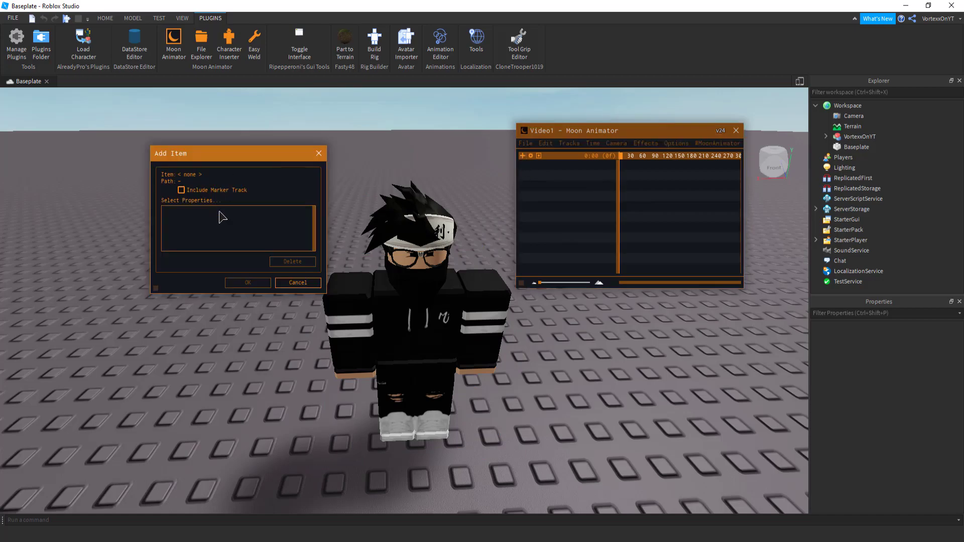
{"action": "left_click", "coordinate": [422, 284]}
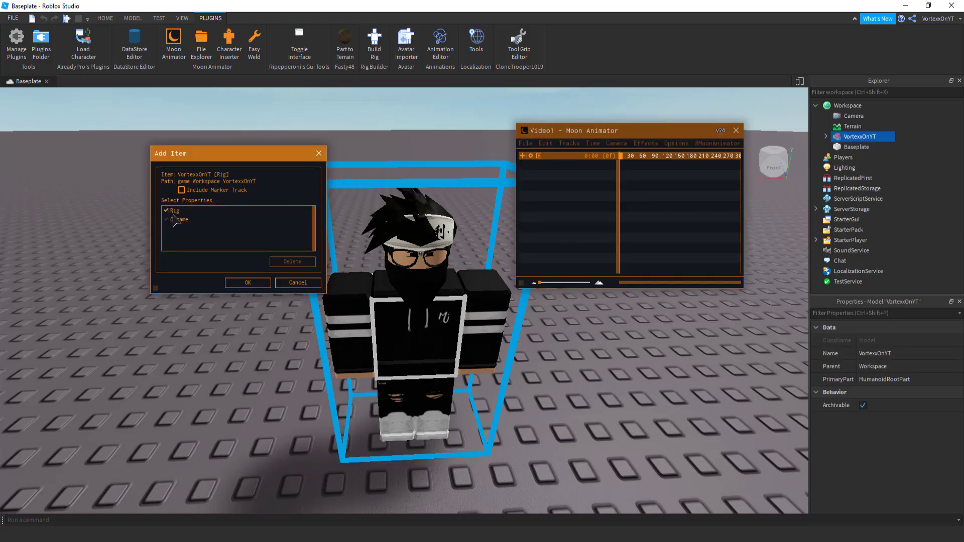
- Add the R15 rig's tracks to Video1 and orbit around the character
{"action": "left_click", "coordinate": [247, 283]}
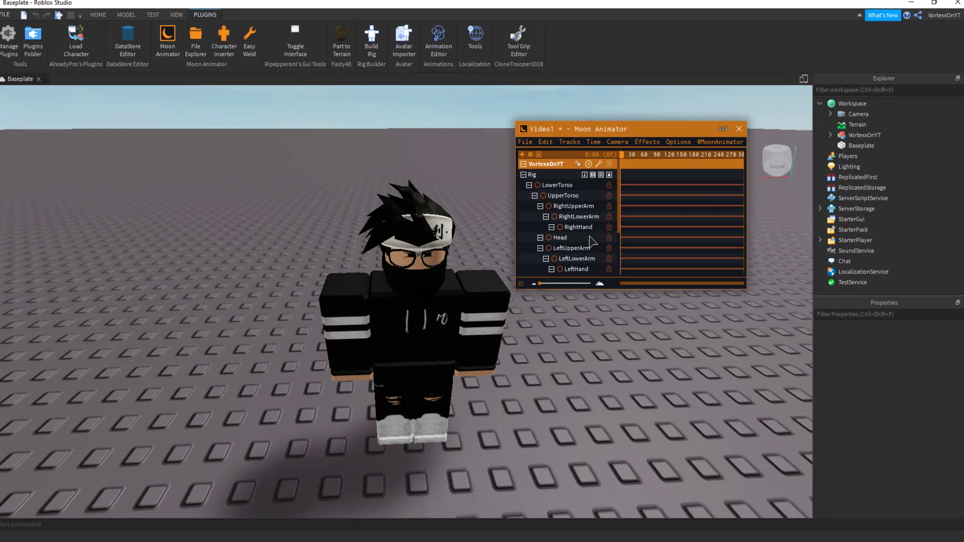
{"action": "scroll", "coordinate": [581, 251], "scroll_direction": "down", "scroll_amount": 3}
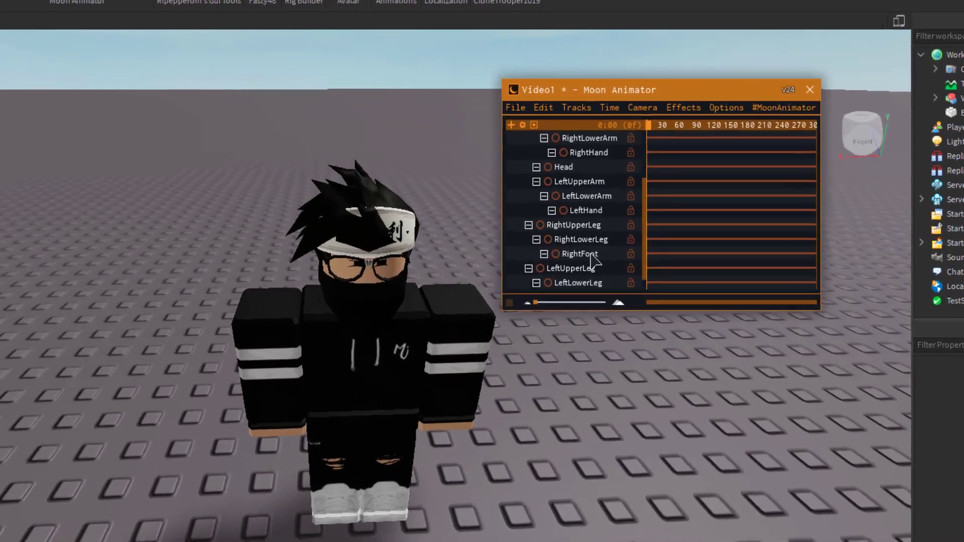
{"action": "scroll", "coordinate": [596, 271], "scroll_direction": "down", "scroll_amount": 1}
{"action": "scroll", "coordinate": [595, 271], "scroll_direction": "up", "scroll_amount": 5}
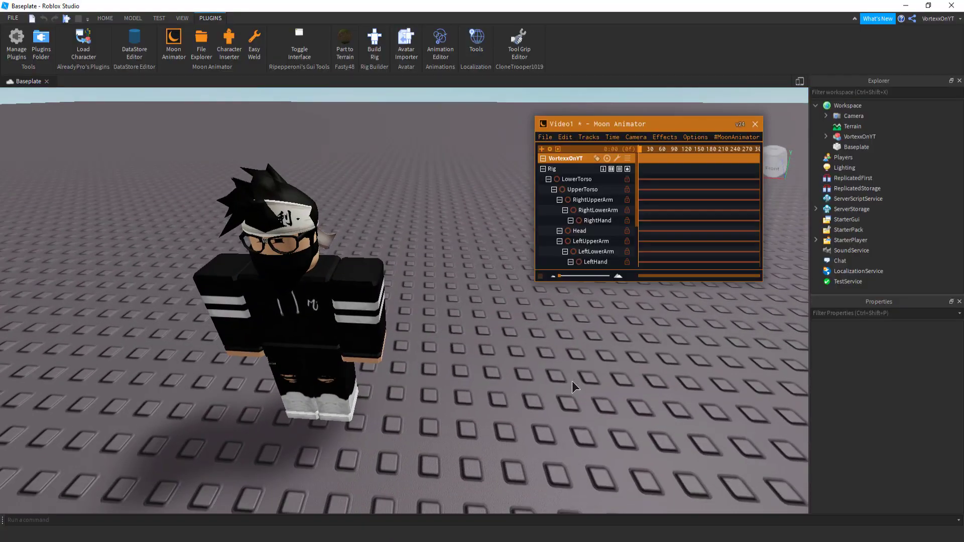
{"action": "right_click_drag", "start_coordinate": [573, 381], "coordinate": [489, 367]}
- Raise and bend the left arm into a wave and rotate the right upper arm
{"action": "left_click", "coordinate": [472, 357]}
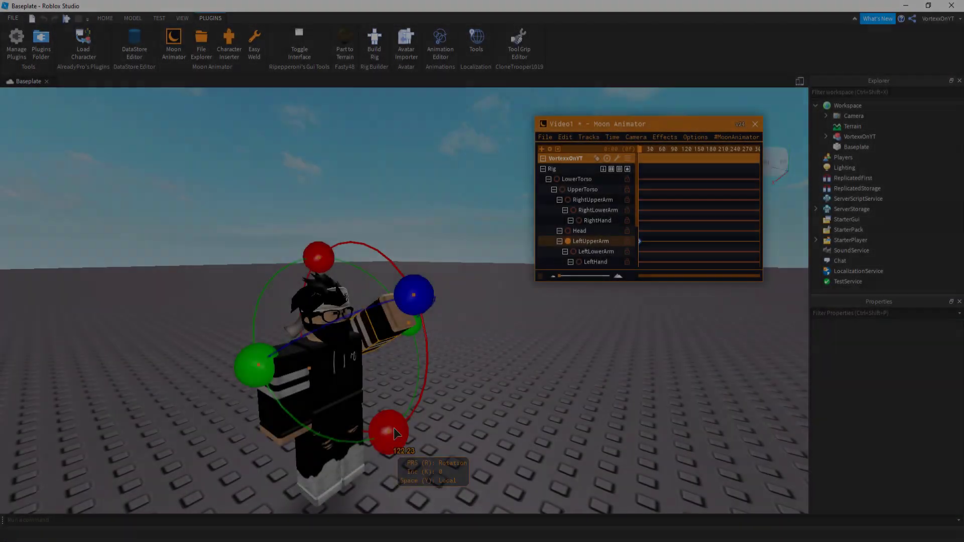
{"action": "left_click_drag", "start_coordinate": [378, 437], "coordinate": [454, 336]}
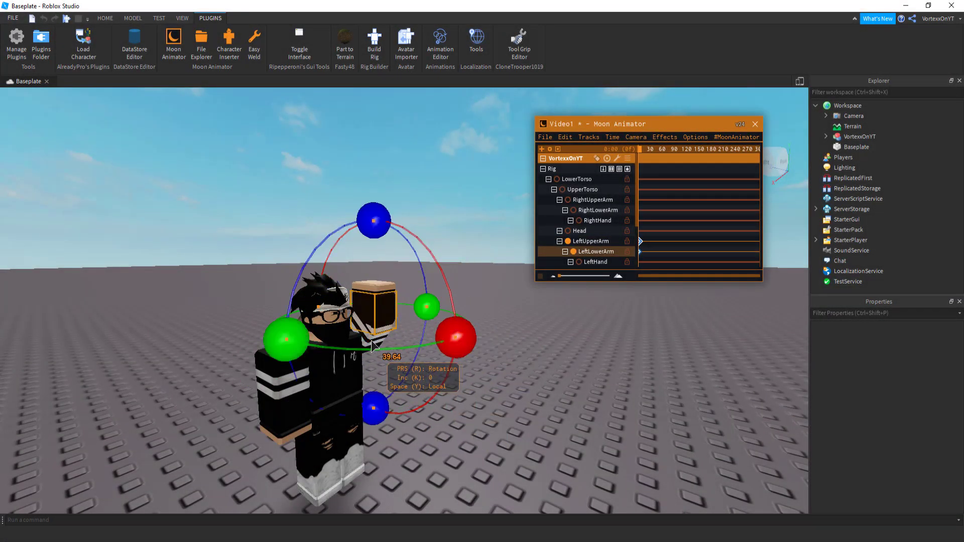
{"action": "left_click_drag", "start_coordinate": [372, 216], "coordinate": [422, 276]}
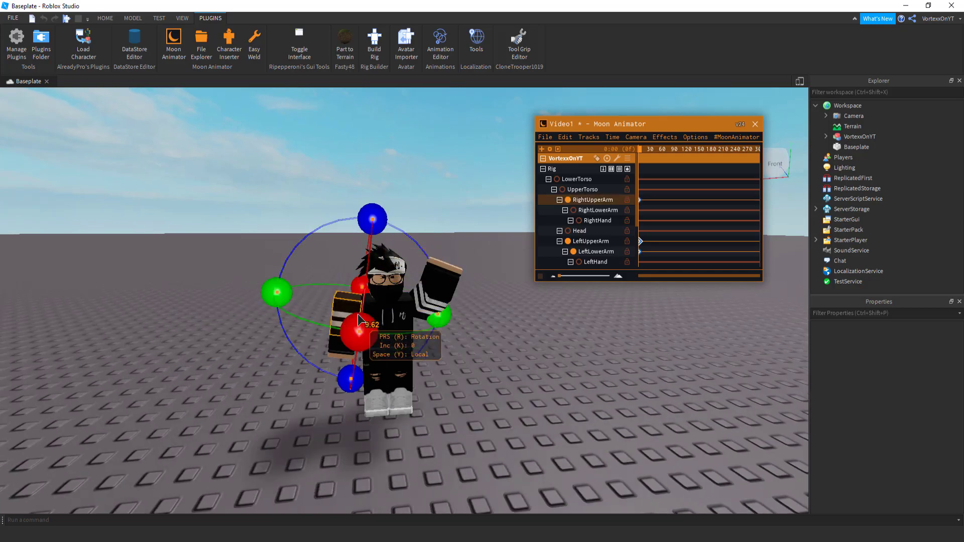
{"action": "left_click_drag", "start_coordinate": [394, 230], "coordinate": [431, 258]}
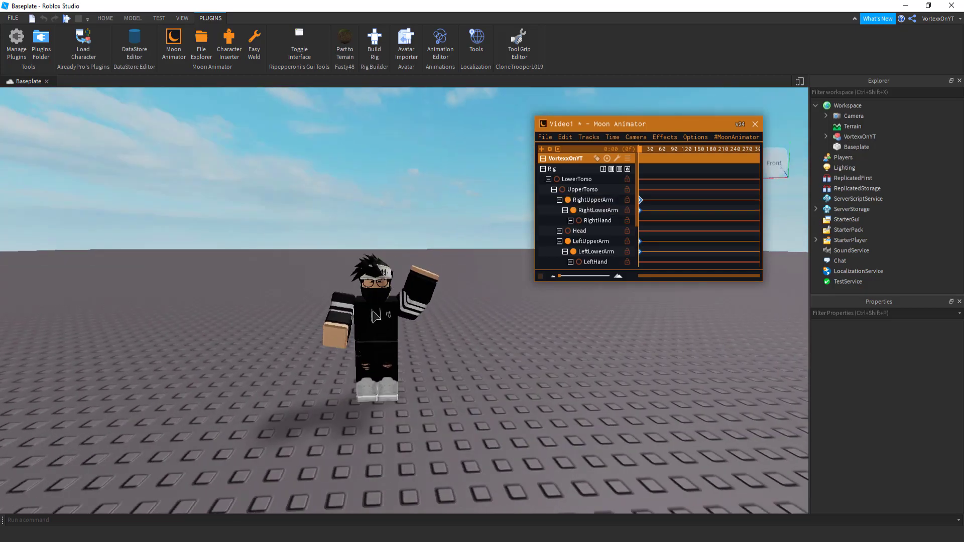
- Turn the head, upper torso and right upper leg, and twist the lower torso
{"action": "left_click", "coordinate": [374, 275]}
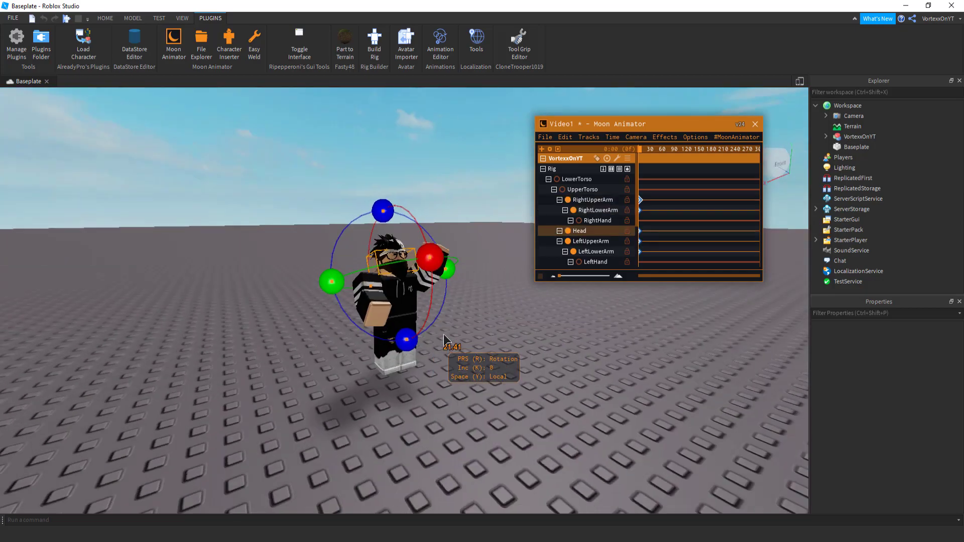
{"action": "left_click_drag", "start_coordinate": [430, 258], "coordinate": [426, 280]}
{"action": "left_click", "coordinate": [420, 332]}
{"action": "mouse_move", "coordinate": [420, 331]}
{"action": "left_mouse_down"}
{"action": "mouse_move", "coordinate": [392, 304]}
{"action": "mouse_move", "coordinate": [422, 335]}
{"action": "left_mouse_up"}
{"action": "left_click", "coordinate": [378, 337]}
{"action": "right_click_drag", "start_coordinate": [422, 336], "coordinate": [578, 401]}
{"action": "left_click", "coordinate": [392, 341]}
{"action": "mouse_move", "coordinate": [578, 402]}
{"action": "left_mouse_down"}
{"action": "mouse_move", "coordinate": [565, 427]}
{"action": "mouse_move", "coordinate": [553, 417]}
{"action": "mouse_move", "coordinate": [574, 403]}
{"action": "left_mouse_up"}
{"action": "right_click_drag", "start_coordinate": [573, 403], "coordinate": [611, 378]}
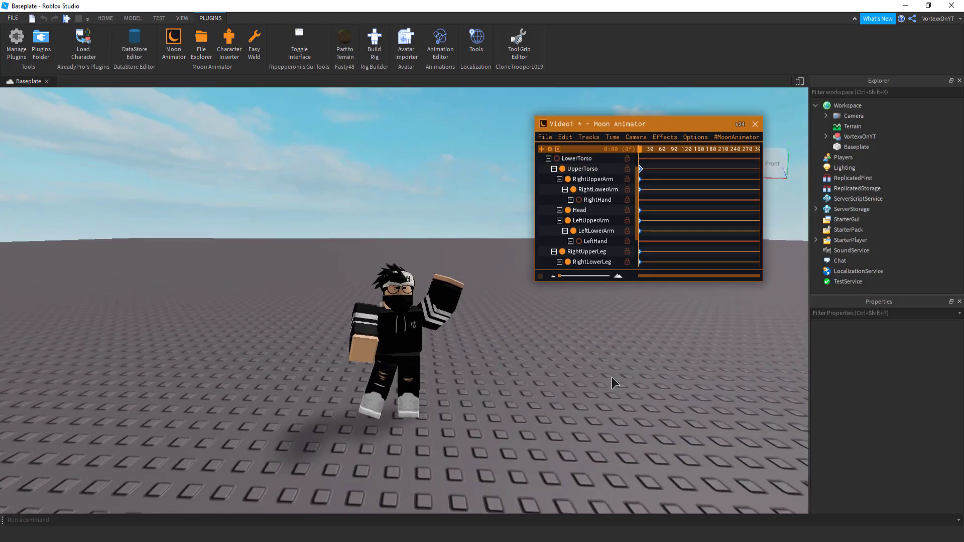
- Reframe the view around the posed avatar and clear the selection
{"action": "scroll", "coordinate": [583, 345], "scroll_direction": "up", "scroll_amount": 3}
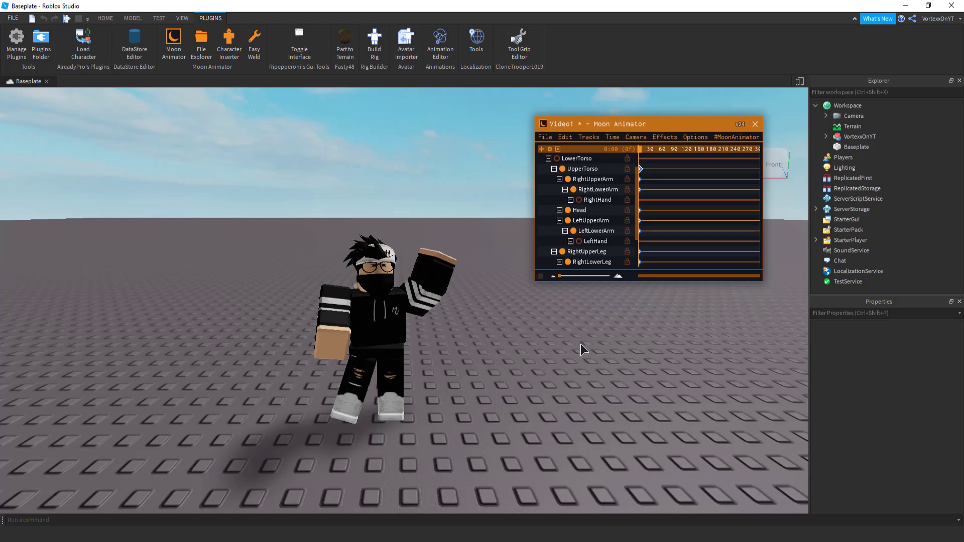
{"action": "right_click_drag", "start_coordinate": [563, 433], "coordinate": [484, 384]}
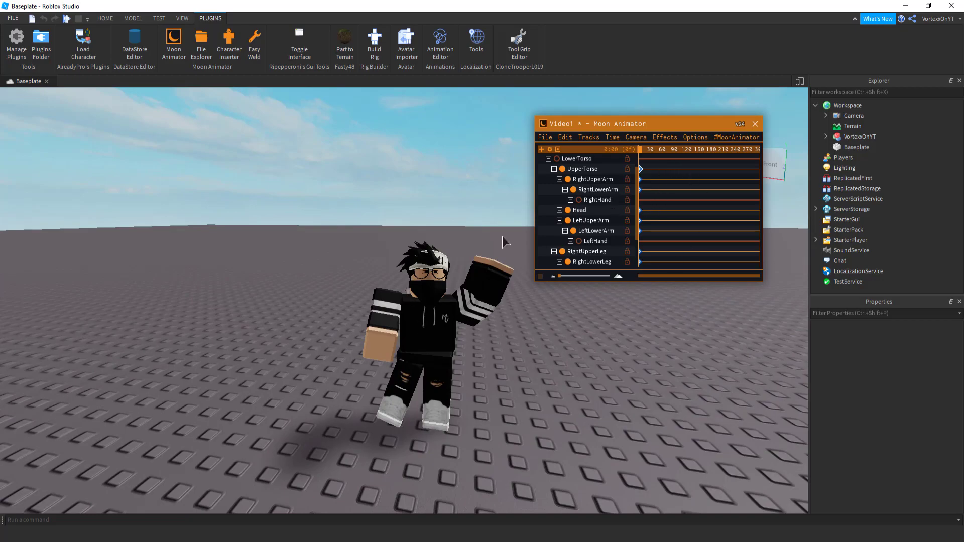
{"action": "scroll", "coordinate": [690, 202], "scroll_direction": "down", "scroll_amount": 1}
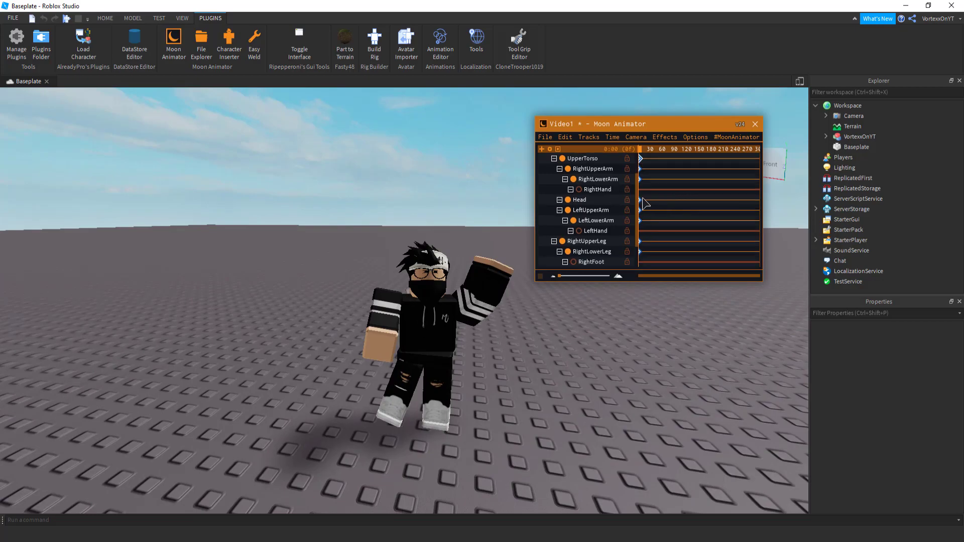
{"action": "left_click_drag", "start_coordinate": [658, 195], "coordinate": [648, 224]}
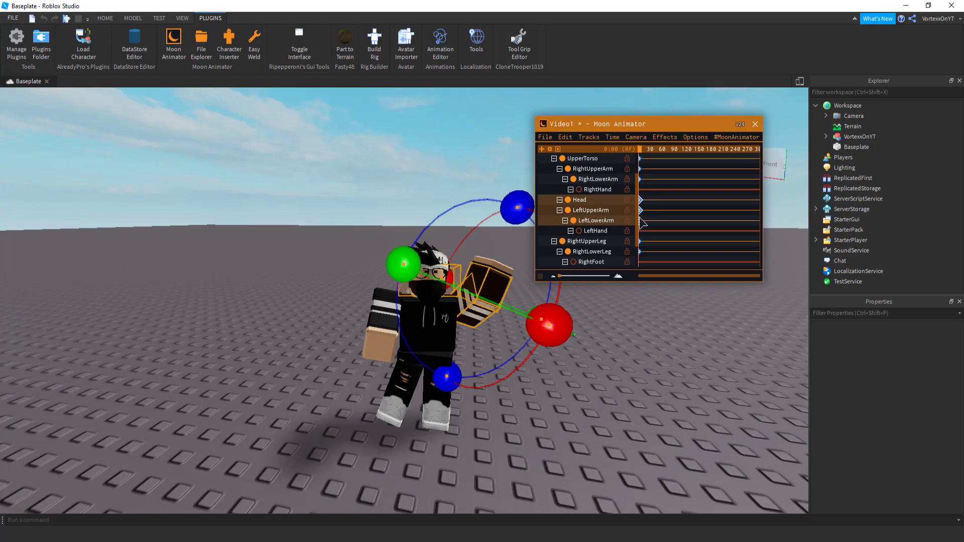
{"action": "left_click", "coordinate": [566, 138]}
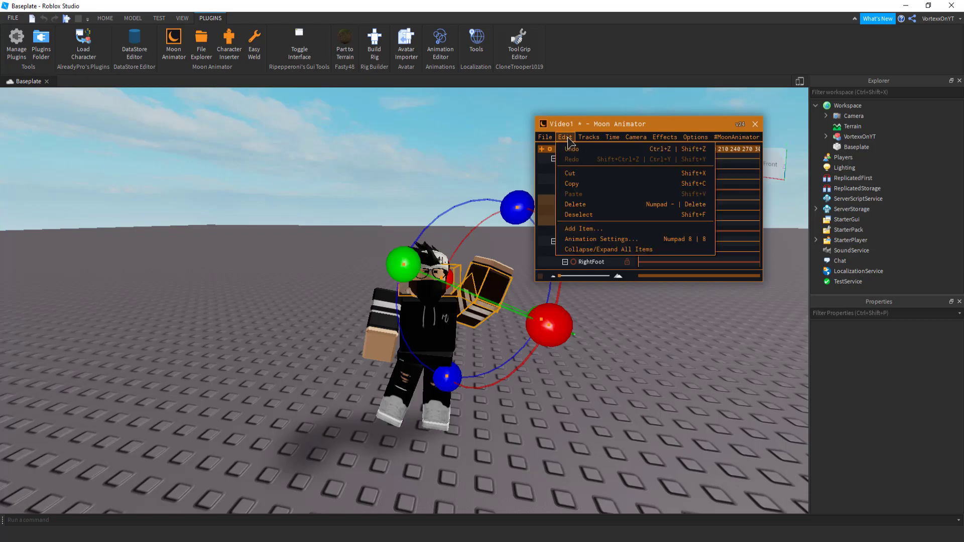
{"action": "left_click", "coordinate": [612, 405]}
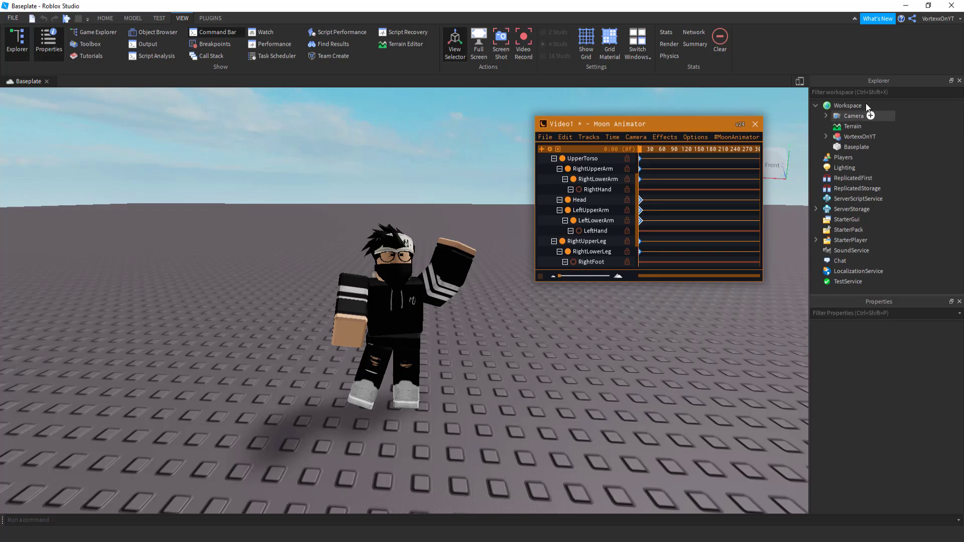
- Export the selected avatar model as an OBJ named VIDEO RENDER into Blender Stuff
{"action": "left_click", "coordinate": [859, 137]}
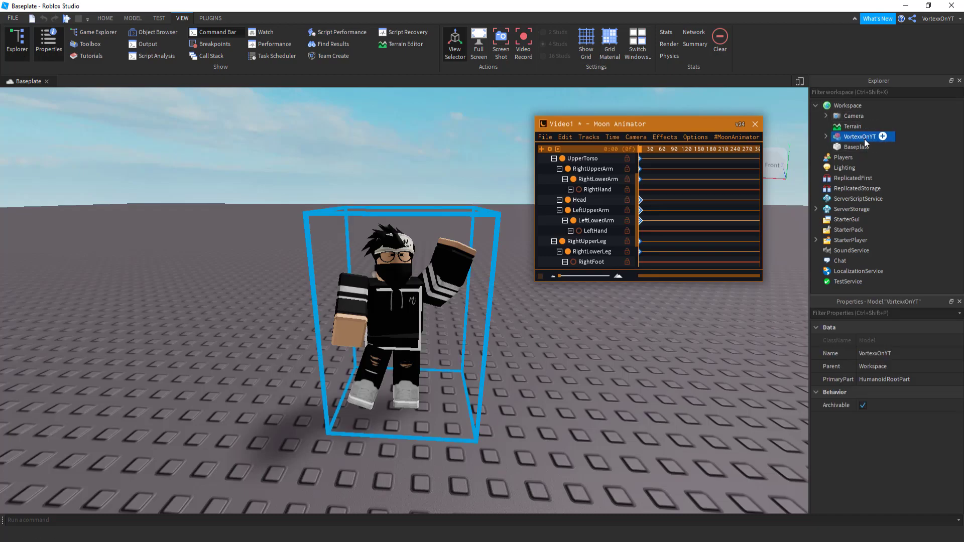
{"action": "right_click", "coordinate": [863, 138]}
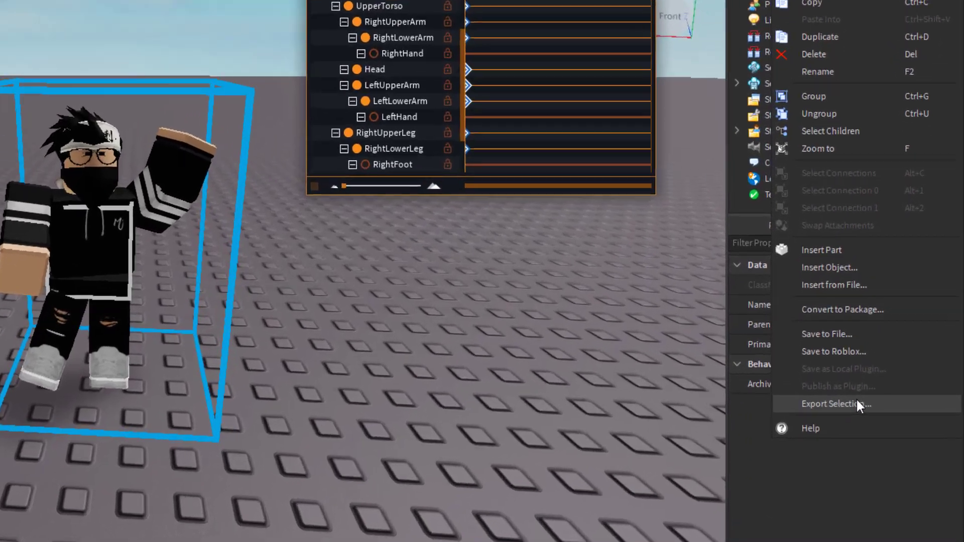
{"action": "left_click", "coordinate": [884, 418]}
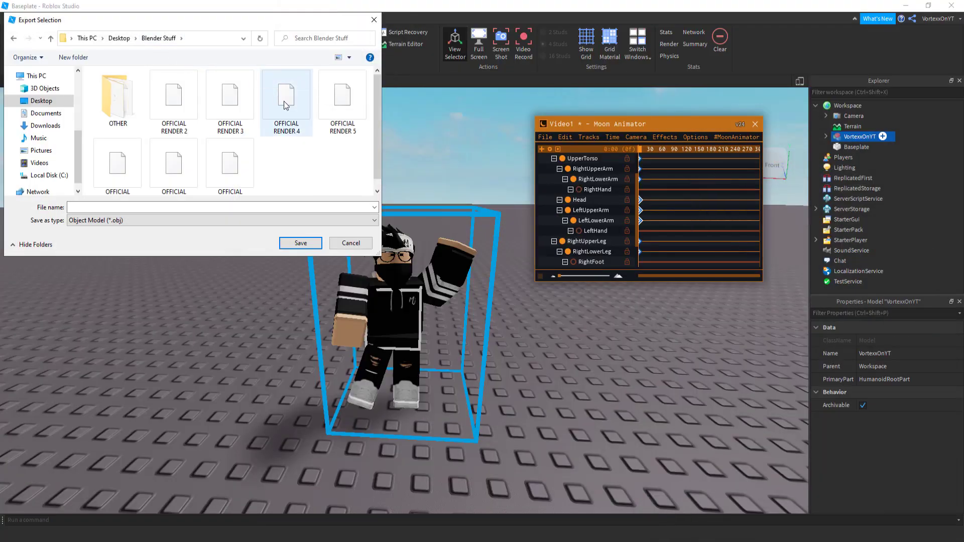
{"action": "scroll", "coordinate": [284, 101], "scroll_direction": "down", "scroll_amount": 1}
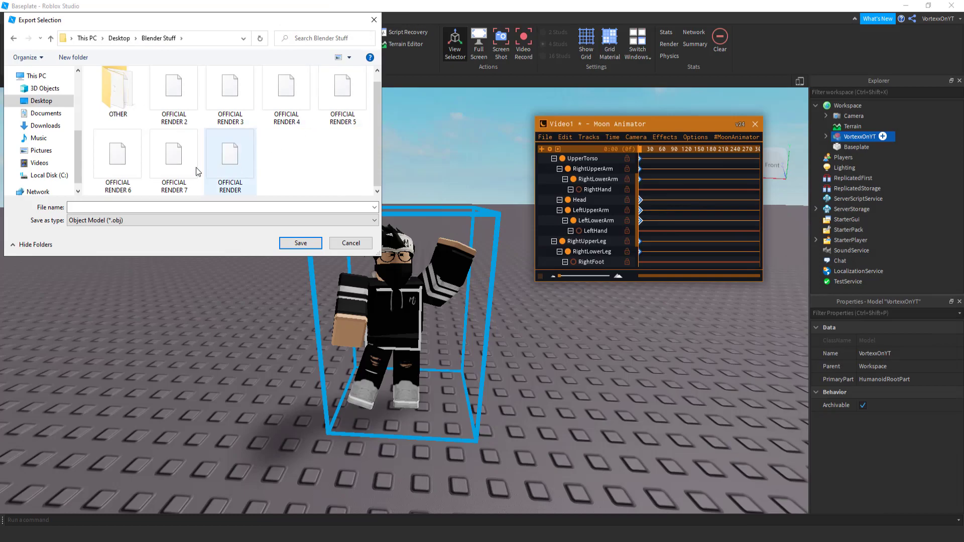
{"action": "left_click", "coordinate": [177, 207]}
{"action": "type", "text": "VIDEO RENDER"}
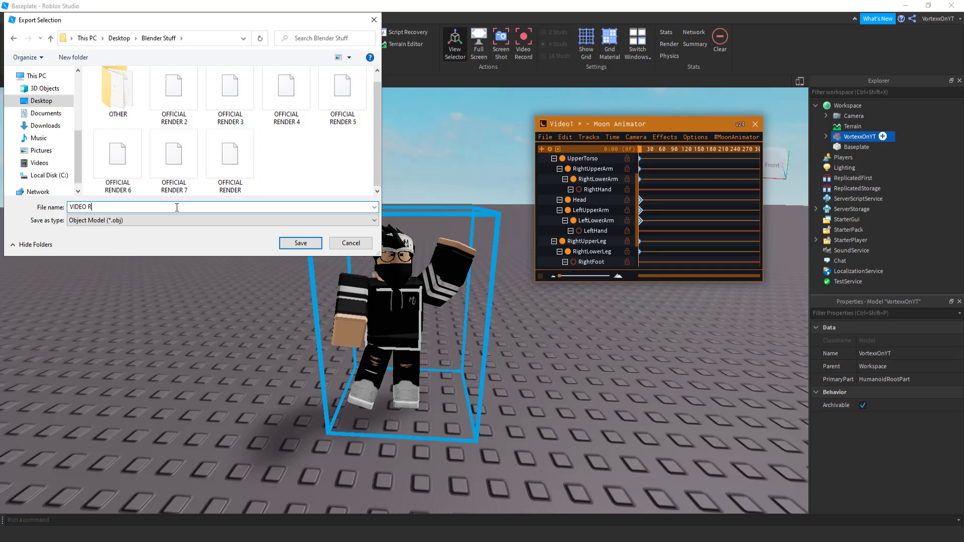
{"action": "left_click", "coordinate": [289, 244]}
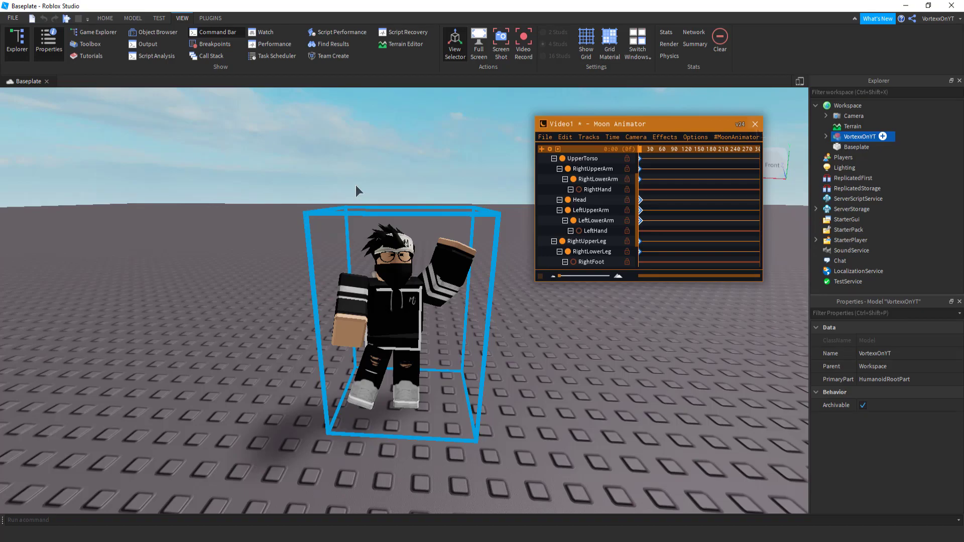
- Discard the animation and close Roblox Studio, answering the save prompt
{"action": "left_click", "coordinate": [325, 290]}
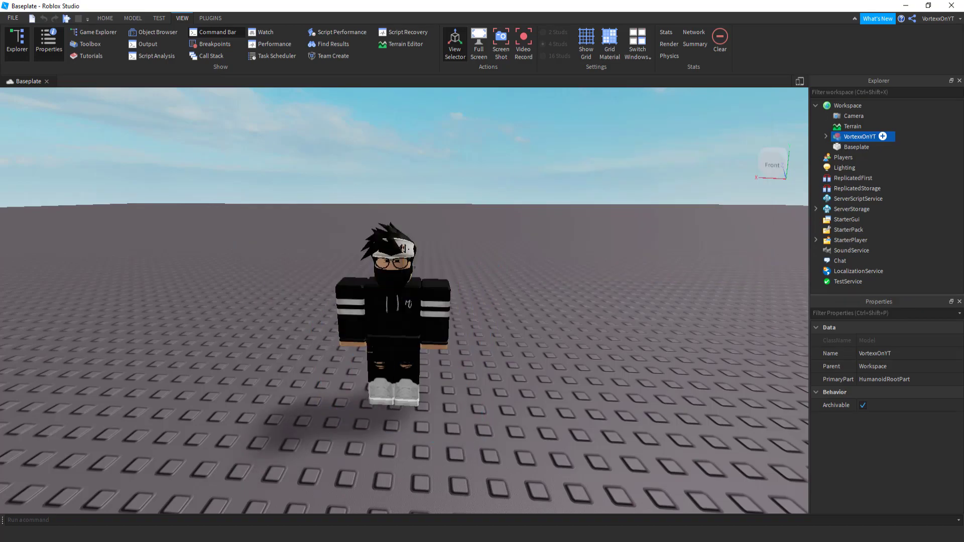
{"action": "left_click", "coordinate": [951, 6]}
{"action": "left_click", "coordinate": [482, 286]}
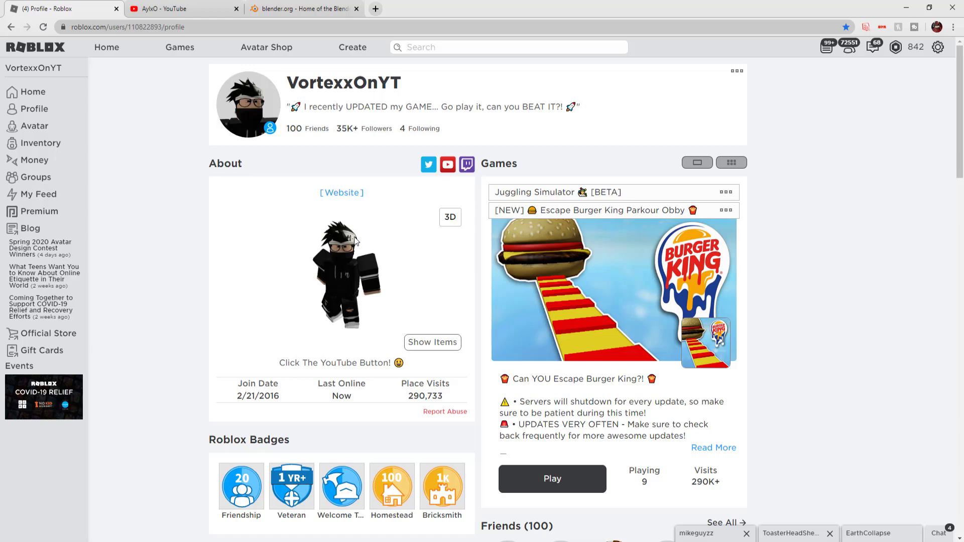
- On blender.org, go from Download to Previous Versions to the full release index
{"action": "left_click", "coordinate": [307, 5]}
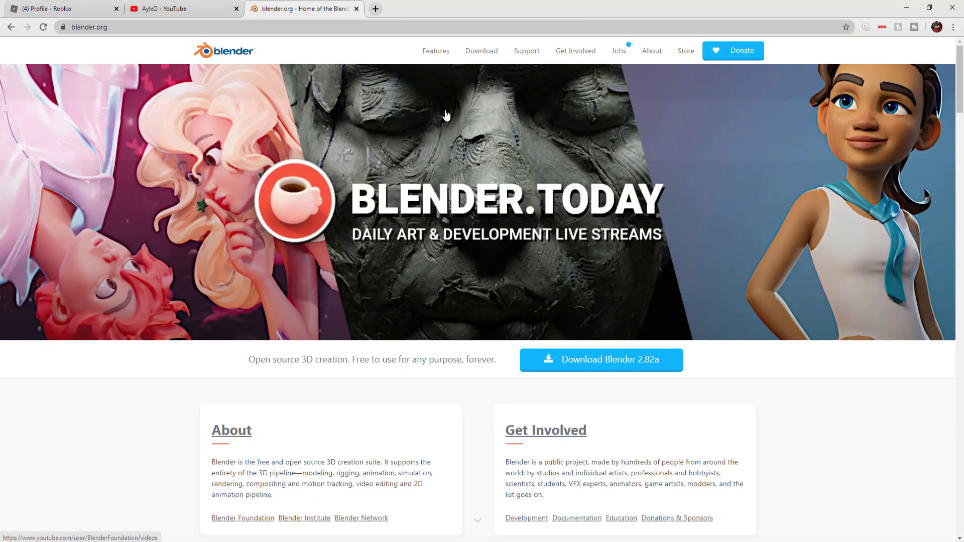
{"action": "scroll", "coordinate": [559, 238], "scroll_direction": "down", "scroll_amount": 4}
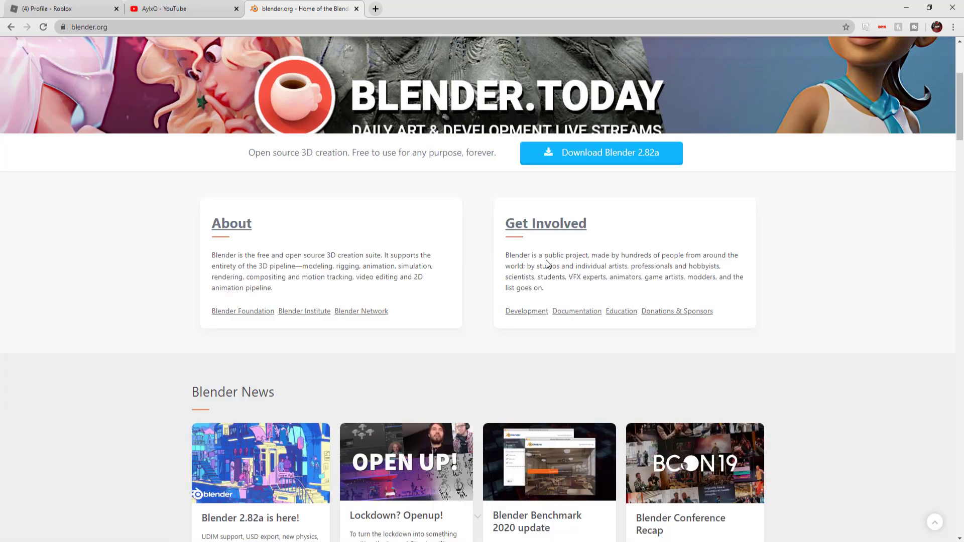
{"action": "scroll", "coordinate": [547, 262], "scroll_direction": "down", "scroll_amount": 2}
{"action": "scroll", "coordinate": [547, 261], "scroll_direction": "up", "scroll_amount": 6}
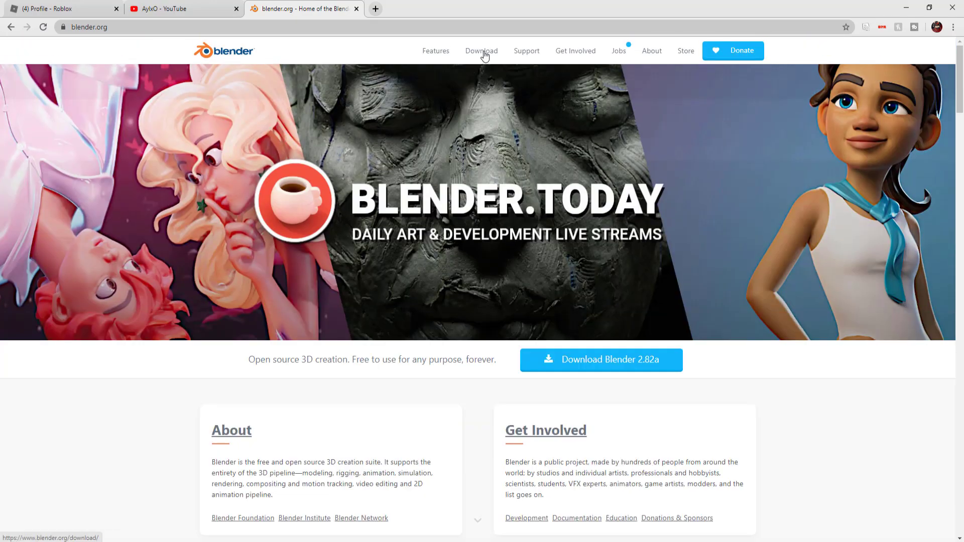
{"action": "left_click", "coordinate": [483, 55]}
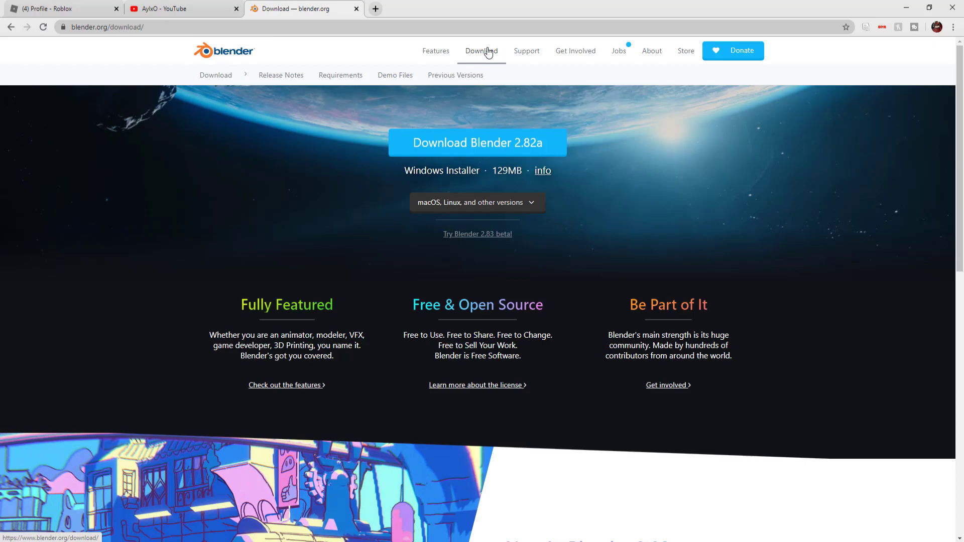
{"action": "left_click", "coordinate": [458, 76]}
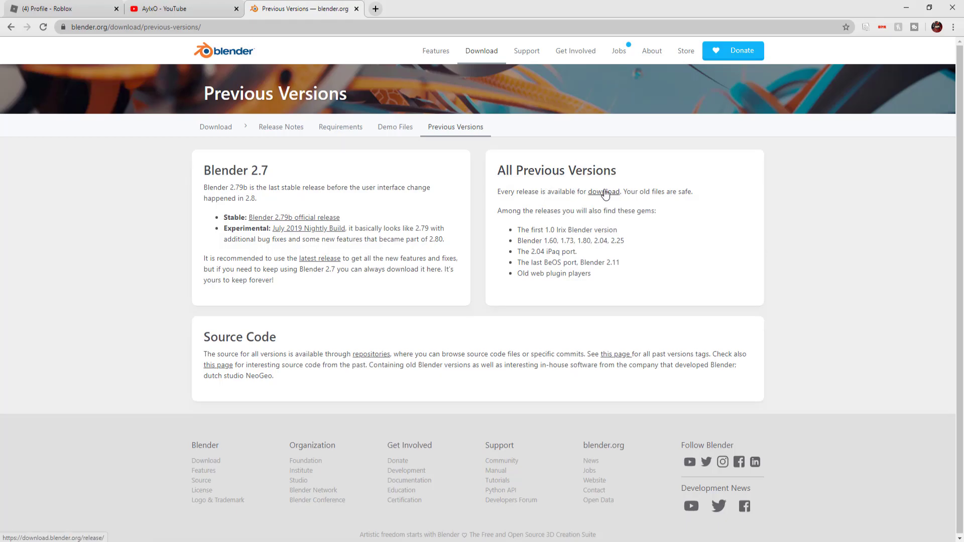
{"action": "left_click", "coordinate": [604, 193]}
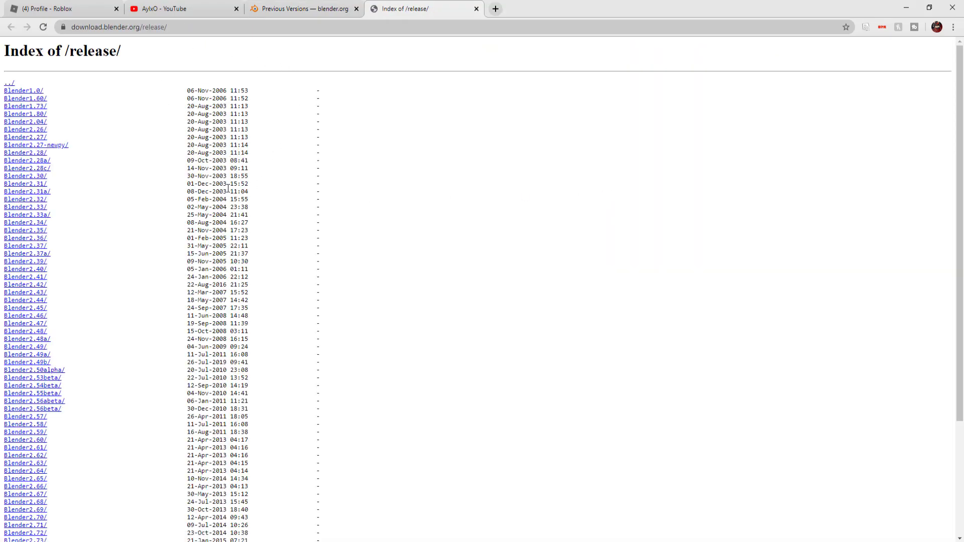
- Open the Blender2.78 release folder, close that tab, and return to the blender.org home page
{"action": "scroll", "coordinate": [252, 143], "scroll_direction": "down", "scroll_amount": 3}
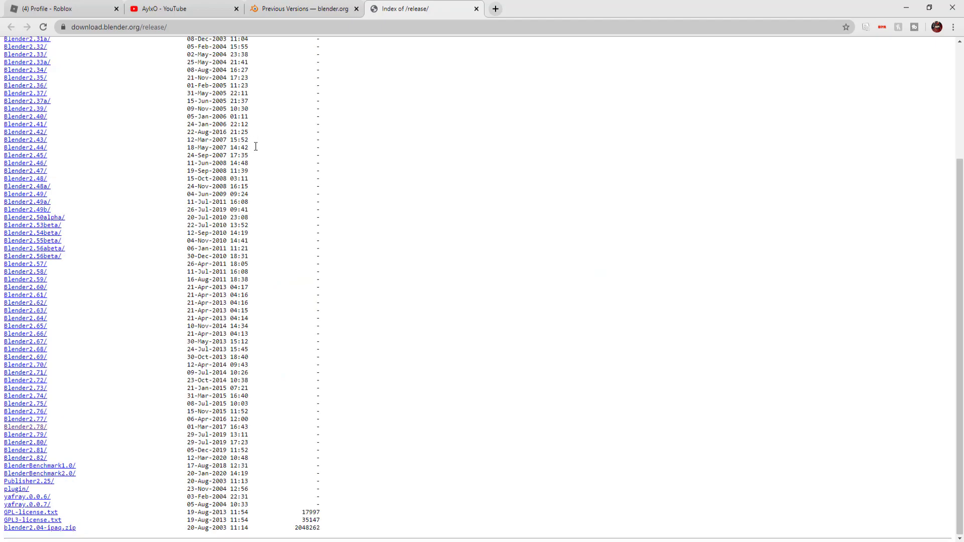
{"action": "left_click", "coordinate": [35, 431]}
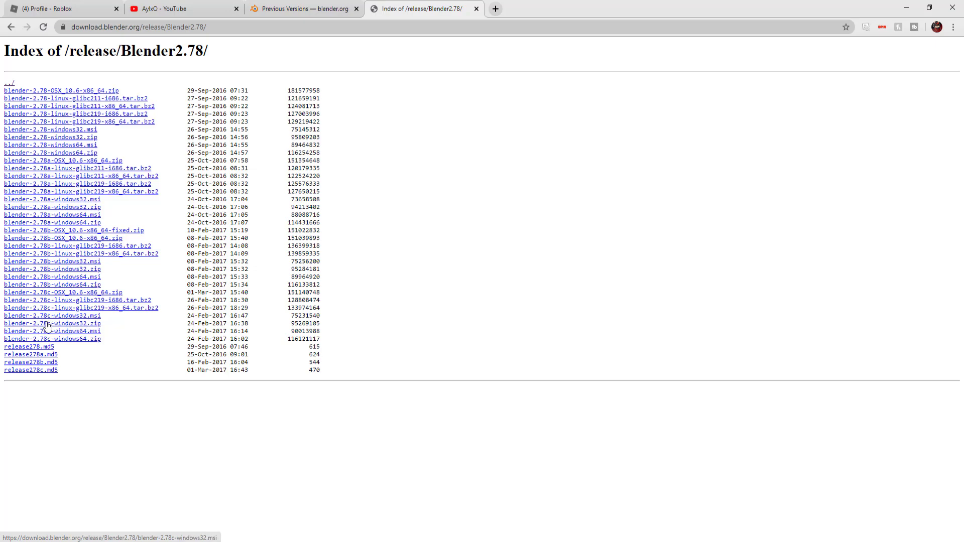
{"action": "key", "text": "ctrl+w"}
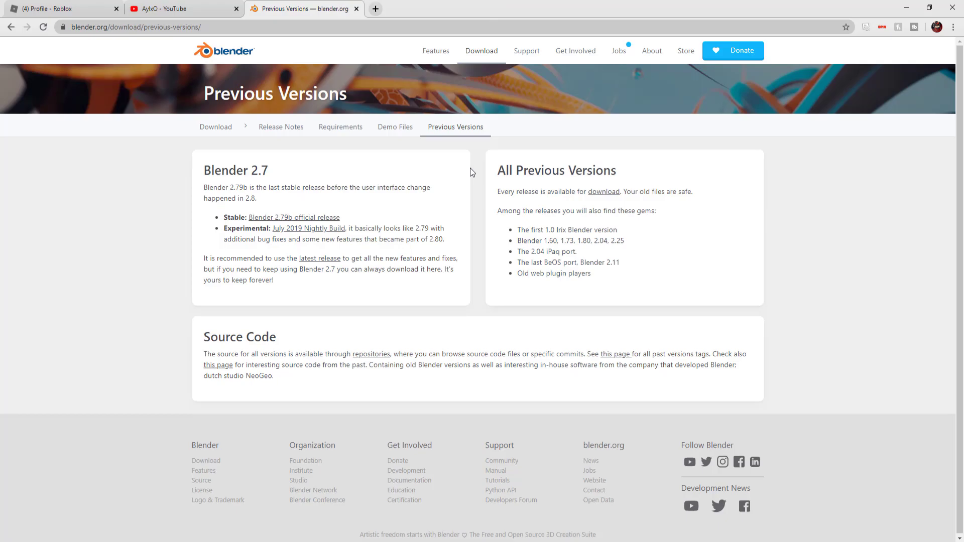
{"action": "left_click", "coordinate": [228, 51]}
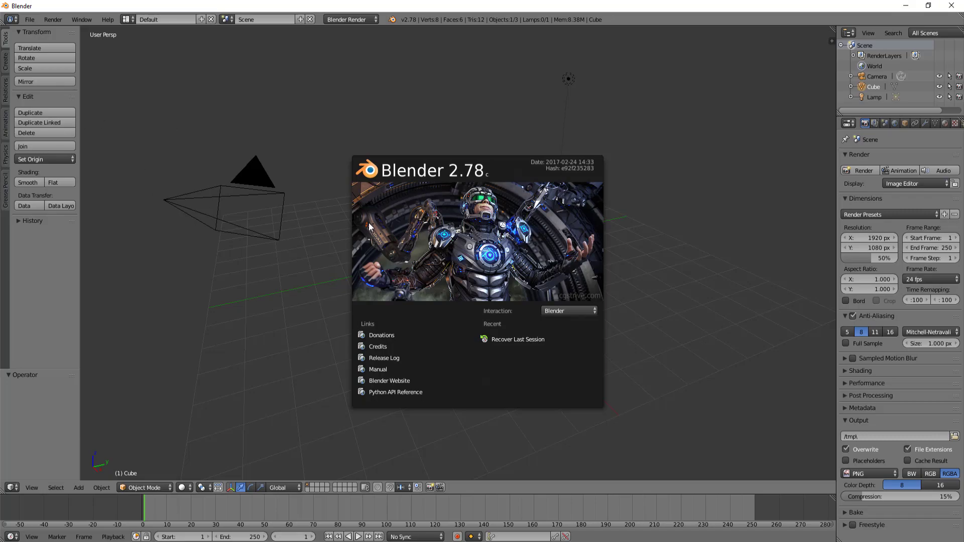
- Dismiss the splash screen, move the default cube aside, then delete it
{"action": "left_click", "coordinate": [578, 104]}
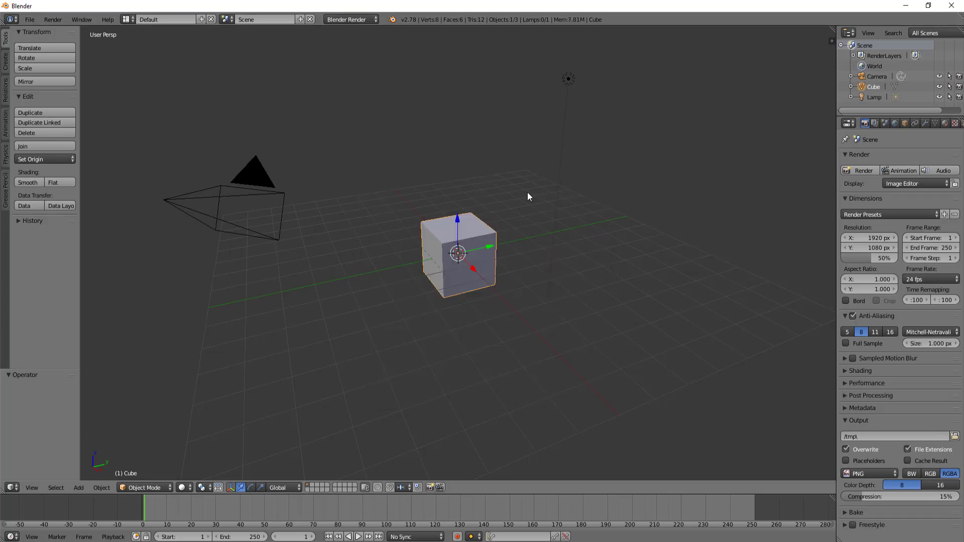
{"action": "key", "text": "g"}
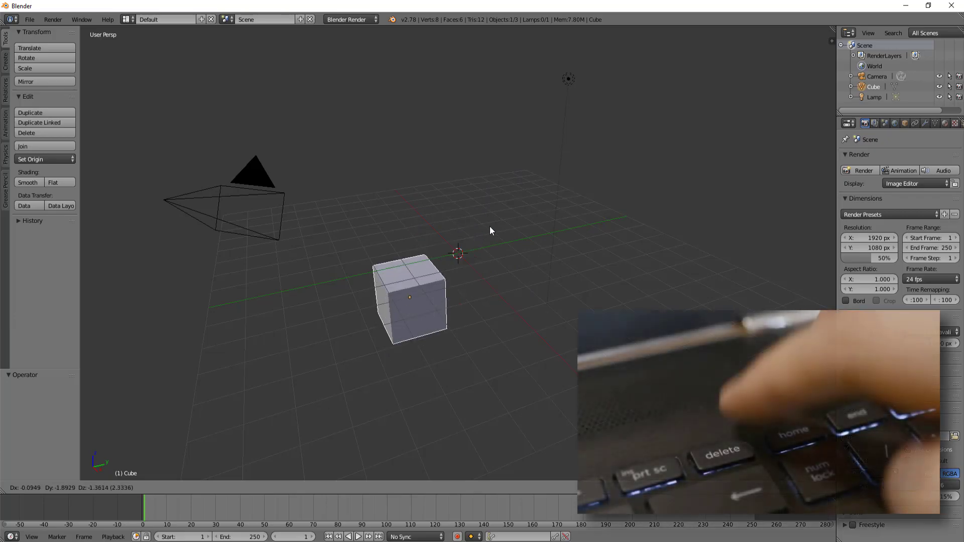
{"action": "left_click", "coordinate": [525, 174]}
{"action": "key", "text": "Delete"}
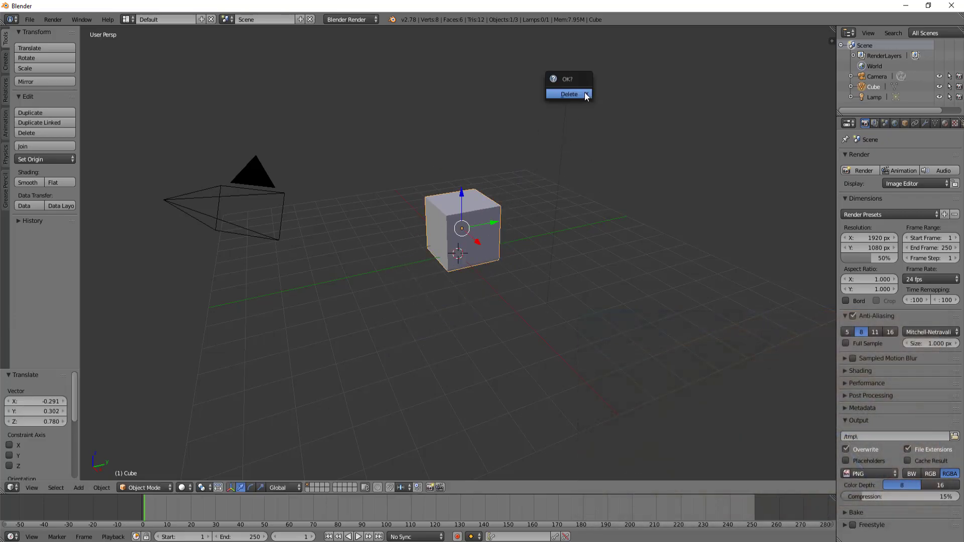
{"action": "left_click", "coordinate": [580, 95]}
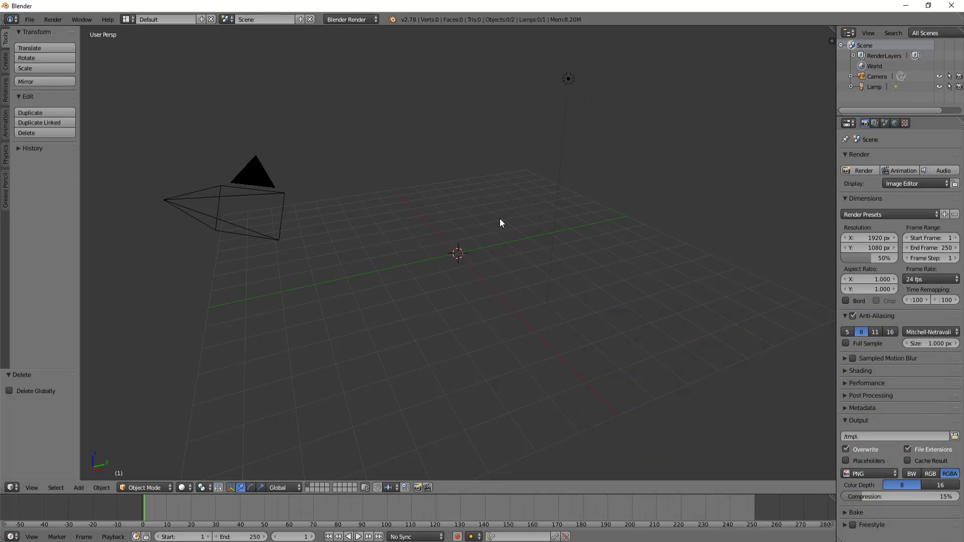
- Import VIDEO RENDER.obj through File > Import > Wavefront (.obj)
{"action": "left_click", "coordinate": [30, 19]}
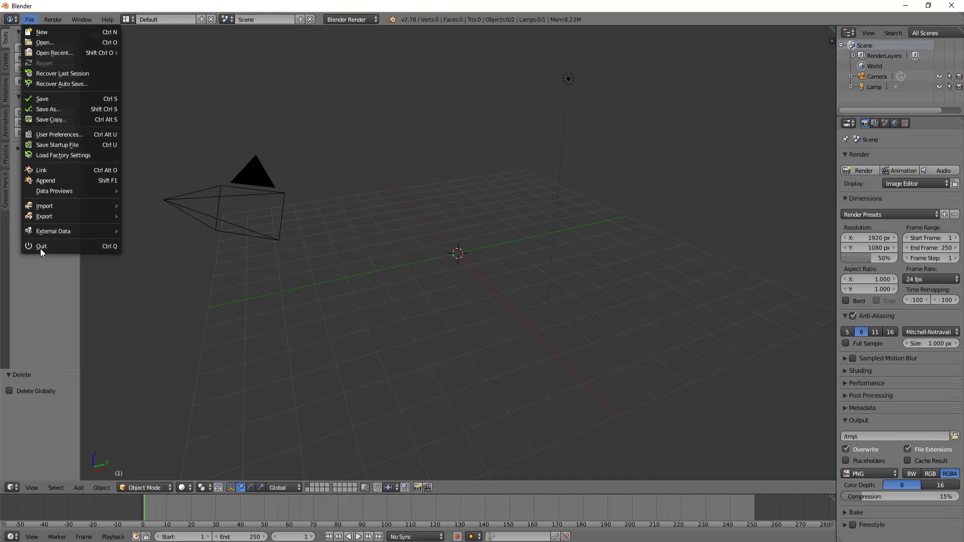
{"action": "mouse_move", "coordinate": [72, 206]}
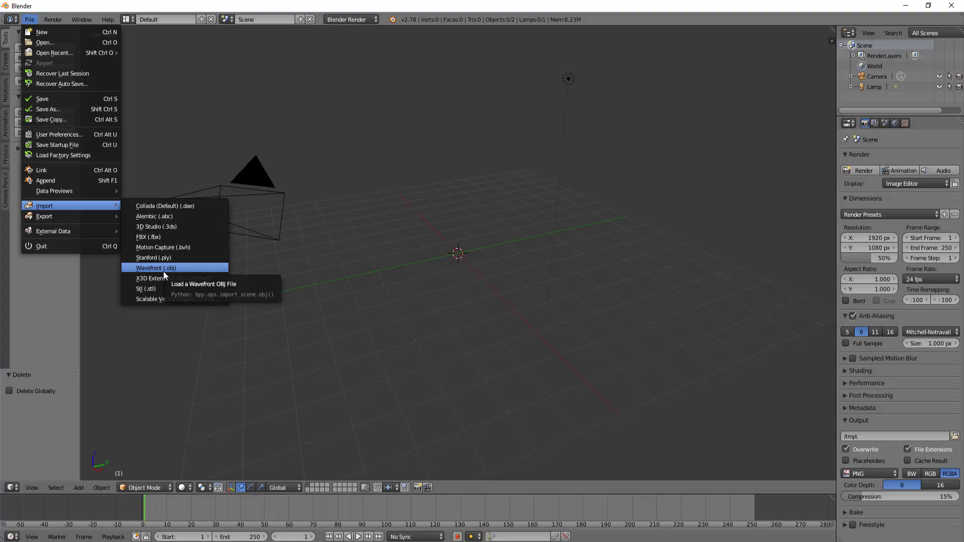
{"action": "left_click", "coordinate": [163, 270]}
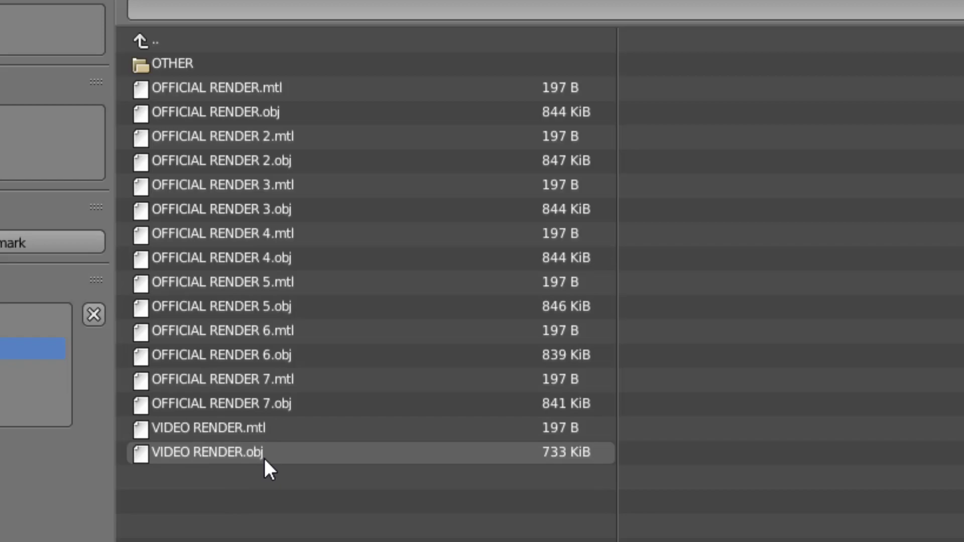
{"action": "double_click", "coordinate": [293, 454]}
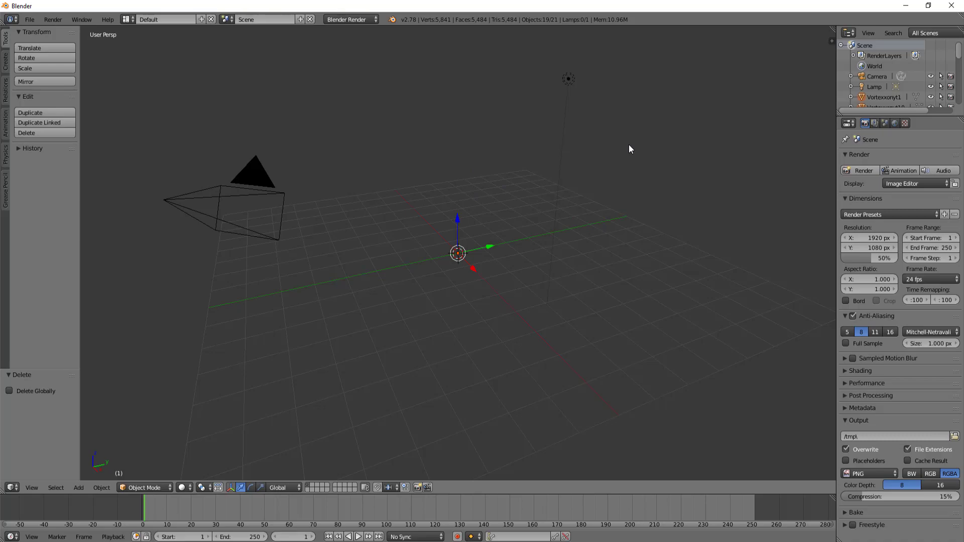
- Move the avatar, sliding it -5.179 along X near the origin, and orbit to face it
{"action": "middle_click_drag", "start_coordinate": [601, 142], "coordinate": [156, 141]}
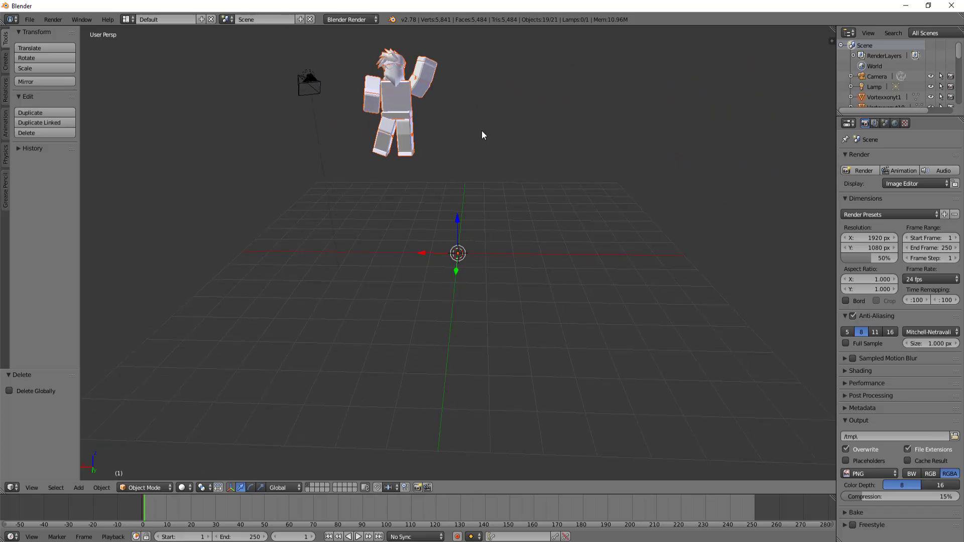
{"action": "middle_click_drag", "start_coordinate": [495, 272], "coordinate": [452, 276]}
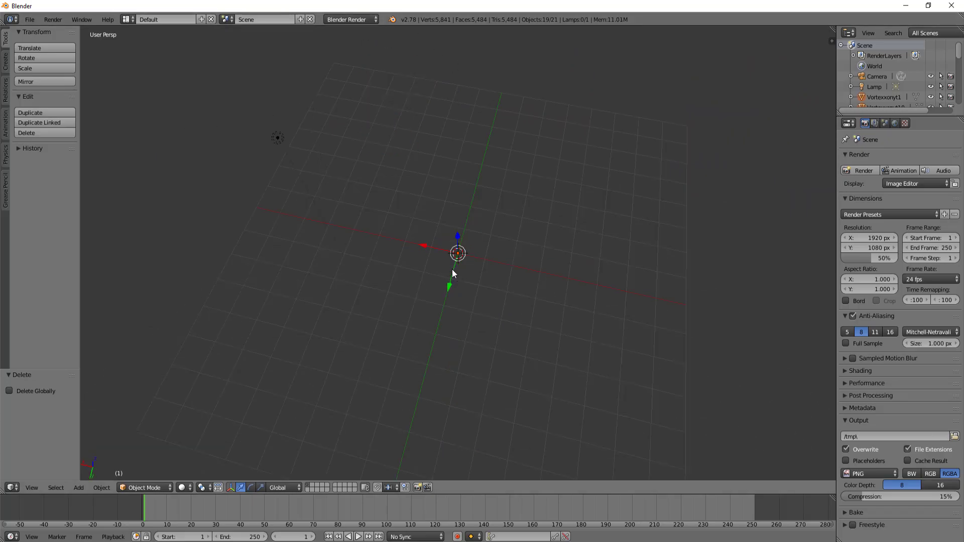
{"action": "key", "text": "g"}
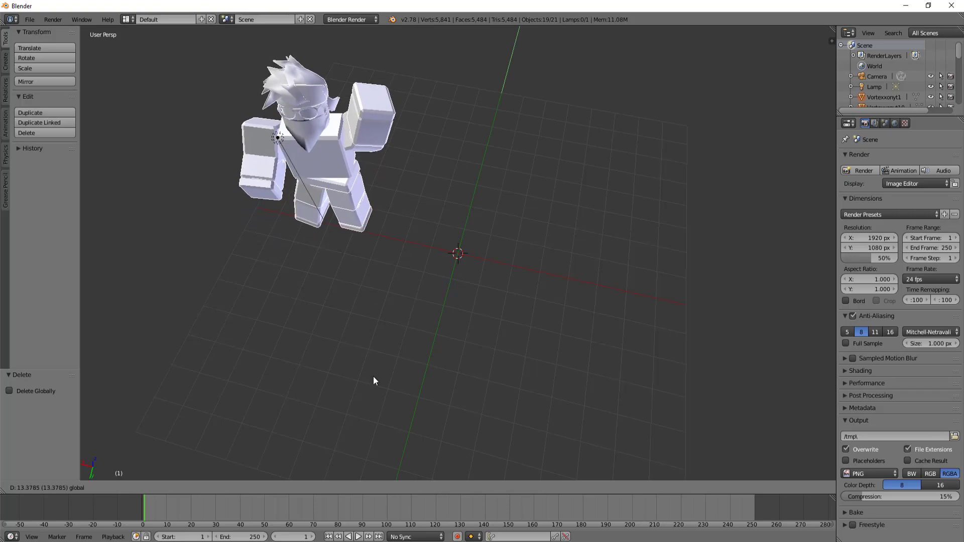
{"action": "left_click", "coordinate": [371, 381]}
{"action": "middle_click_drag", "start_coordinate": [523, 280], "coordinate": [375, 127]}
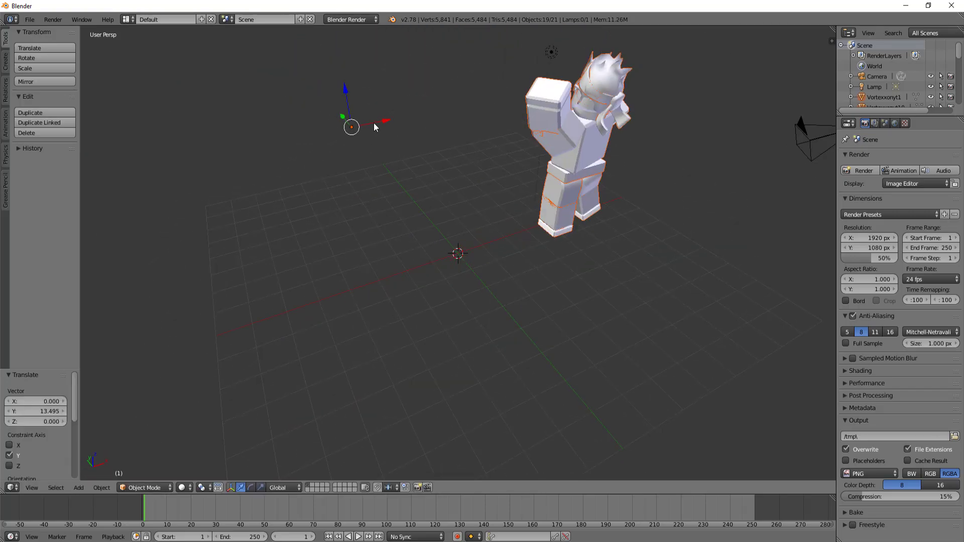
{"action": "key", "text": "g"}
{"action": "key", "text": "x"}
{"action": "left_click", "coordinate": [285, 145]}
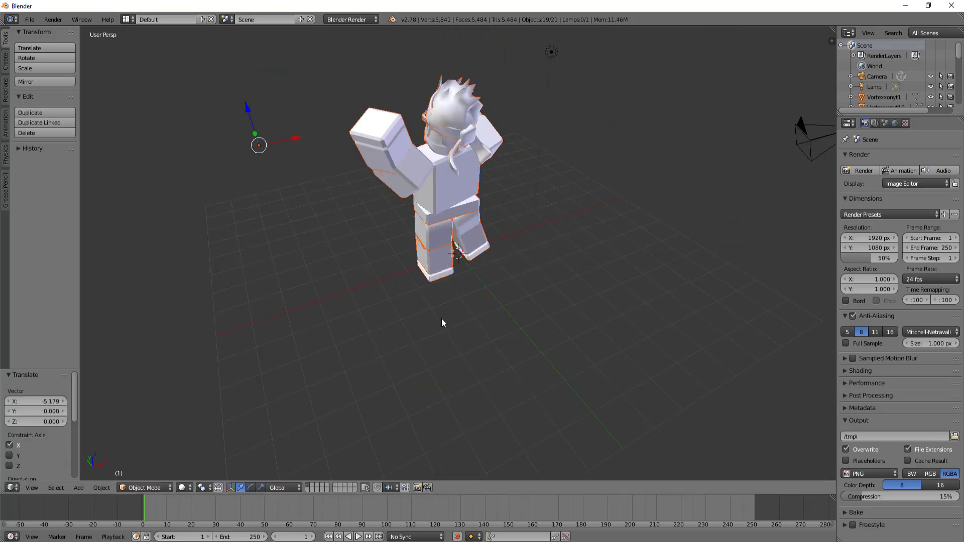
{"action": "middle_click_drag", "start_coordinate": [442, 319], "coordinate": [582, 314]}
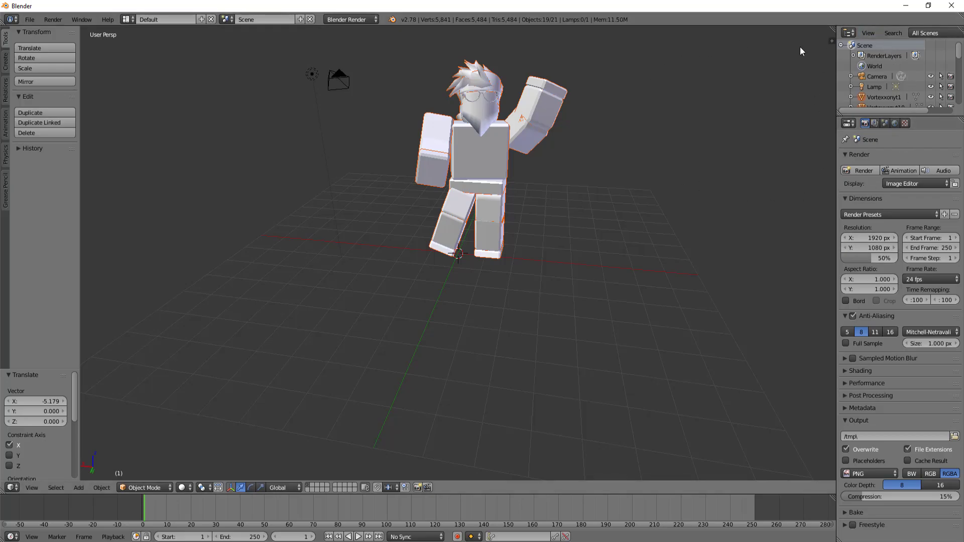
- Set the render resolution to 3840 × 2160 and raise the scale to 100%
{"action": "left_click", "coordinate": [859, 238]}
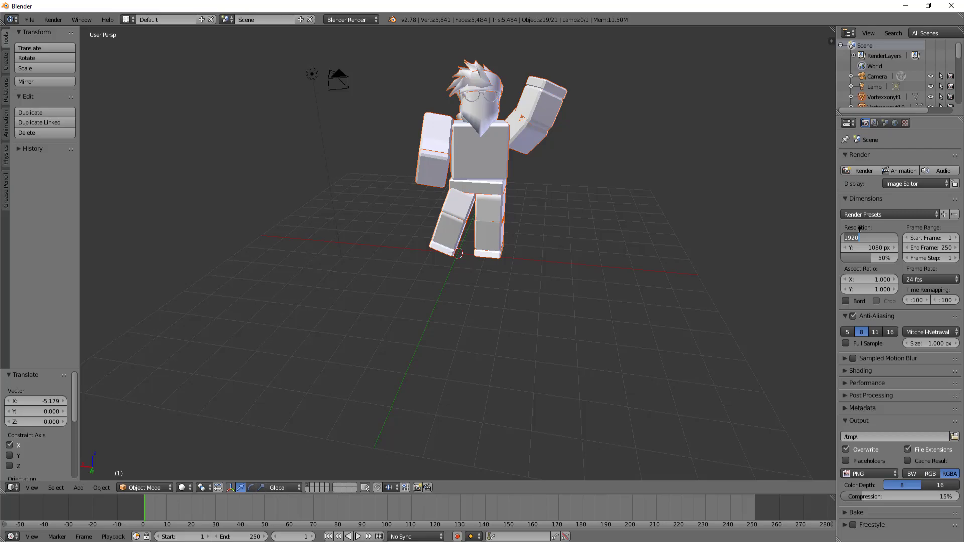
{"action": "type", "text": "38"}
{"action": "type", "text": "40"}
{"action": "key", "text": "Return"}
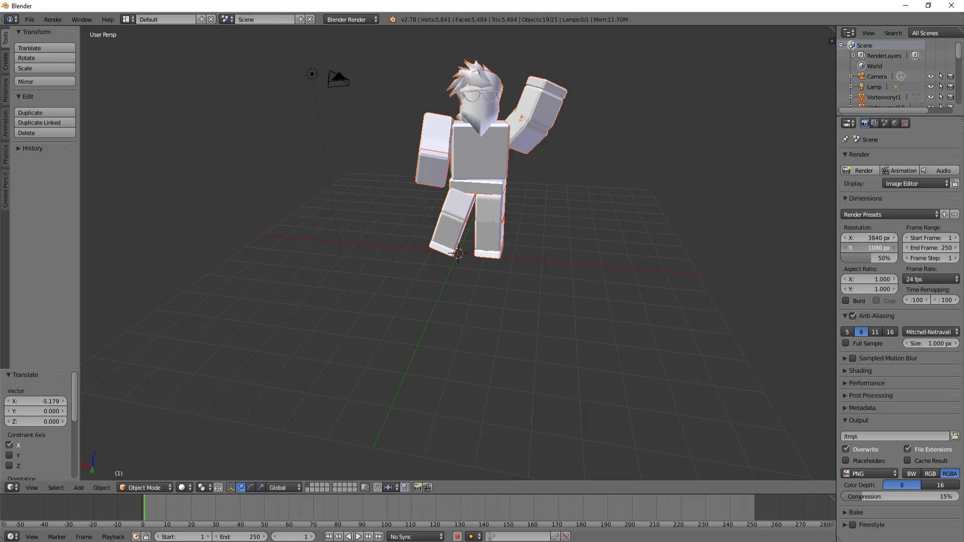
{"action": "left_click", "coordinate": [869, 247]}
{"action": "type", "text": "216"}
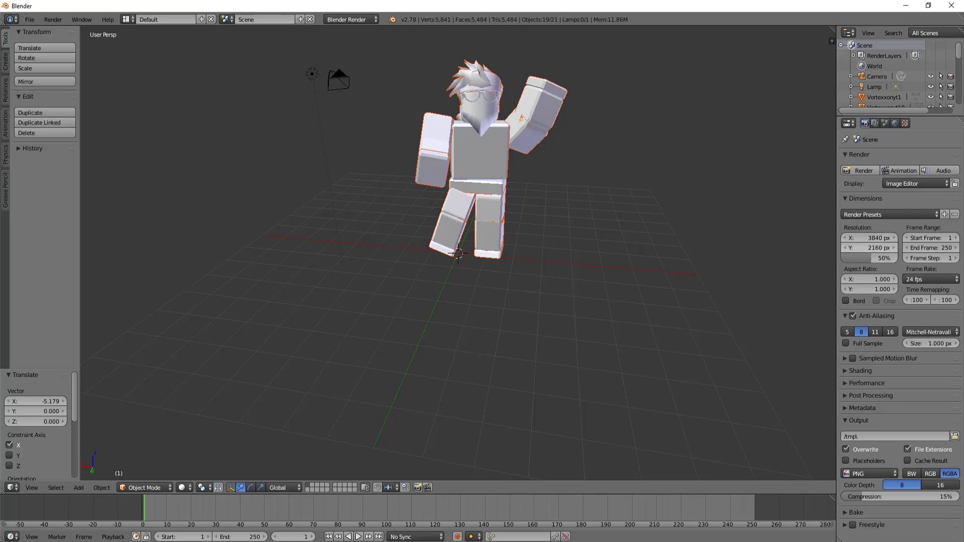
{"action": "key", "text": "Return"}
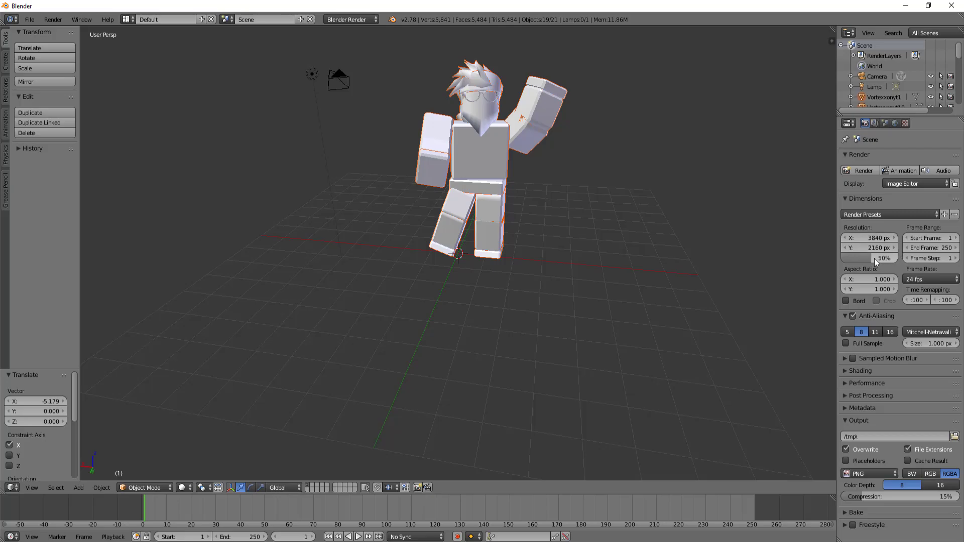
{"action": "mouse_move", "coordinate": [872, 259]}
{"action": "left_mouse_down"}
{"action": "mouse_move", "coordinate": [890, 259]}
{"action": "mouse_move", "coordinate": [877, 258]}
{"action": "left_mouse_up"}
- Set the render Shading Alpha to Transparent for a see-through background
{"action": "left_click", "coordinate": [855, 371]}
{"action": "left_click", "coordinate": [942, 399]}
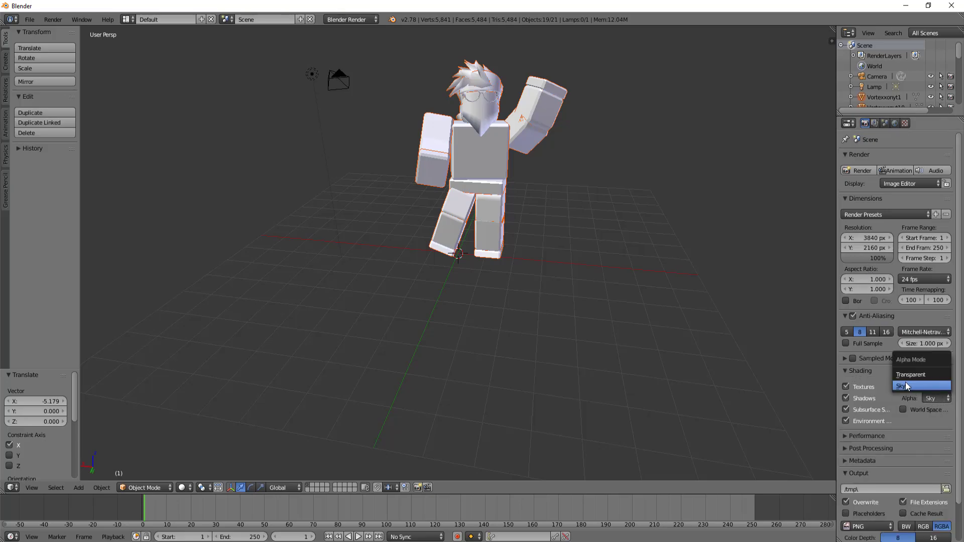
{"action": "left_click", "coordinate": [905, 375]}
{"action": "middle_click_drag", "start_coordinate": [661, 139], "coordinate": [664, 147]}
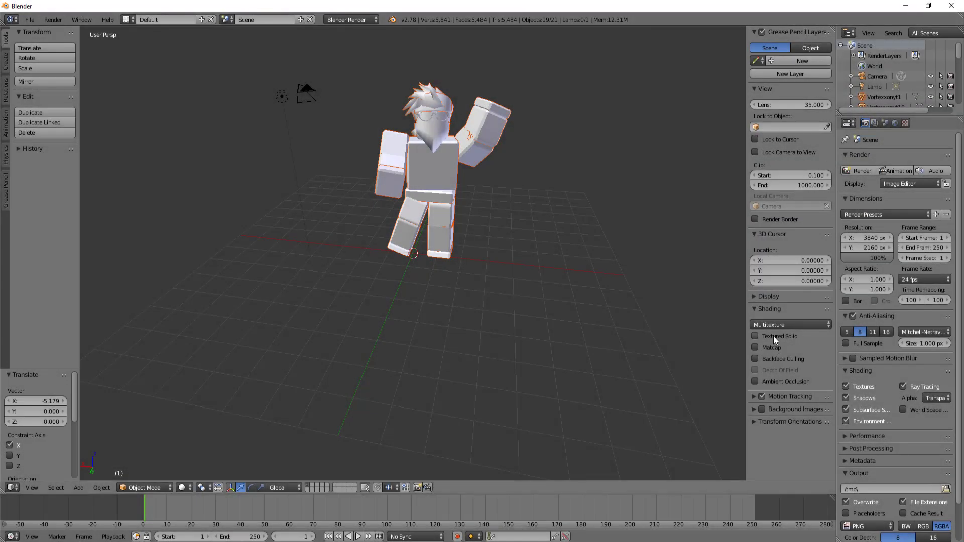
- Enable Textured Solid and viewport Ambient Occlusion, then orbit back to the avatar's front
{"action": "left_click", "coordinate": [755, 336]}
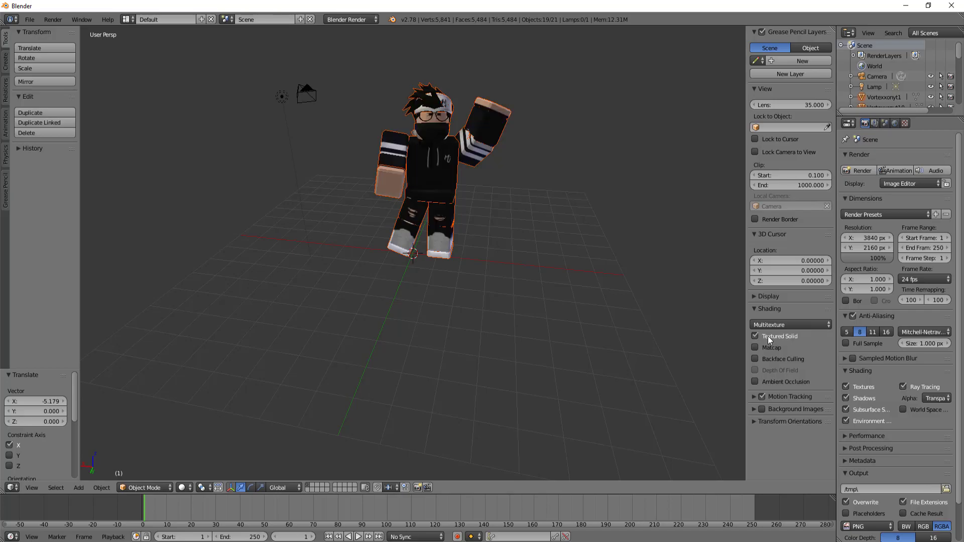
{"action": "left_click", "coordinate": [775, 383]}
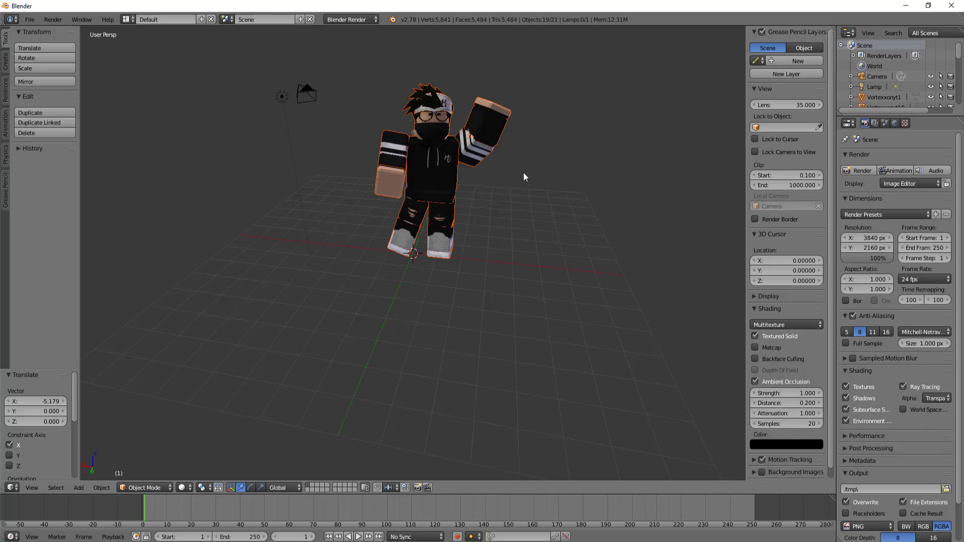
{"action": "middle_click_drag", "start_coordinate": [533, 157], "coordinate": [566, 166]}
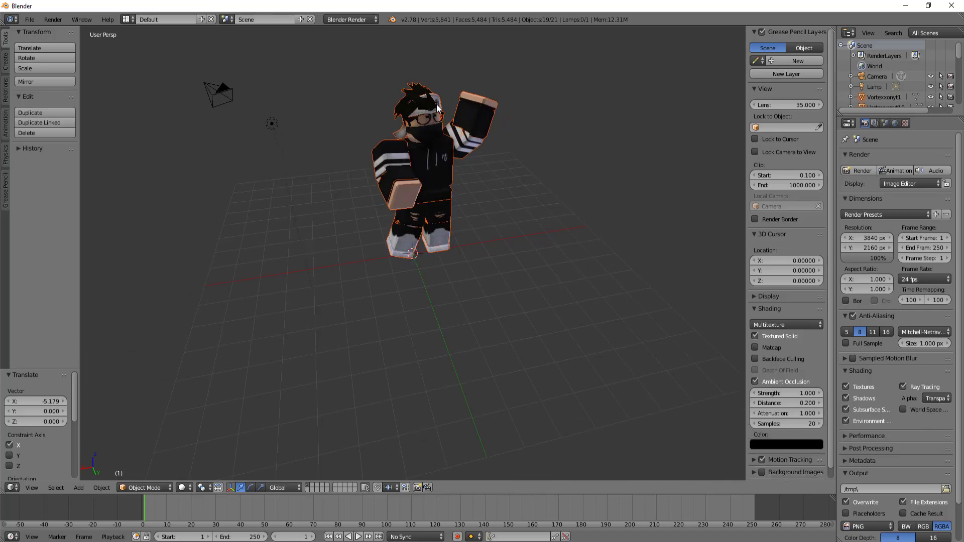
{"action": "middle_click_drag", "start_coordinate": [436, 104], "coordinate": [562, 157]}
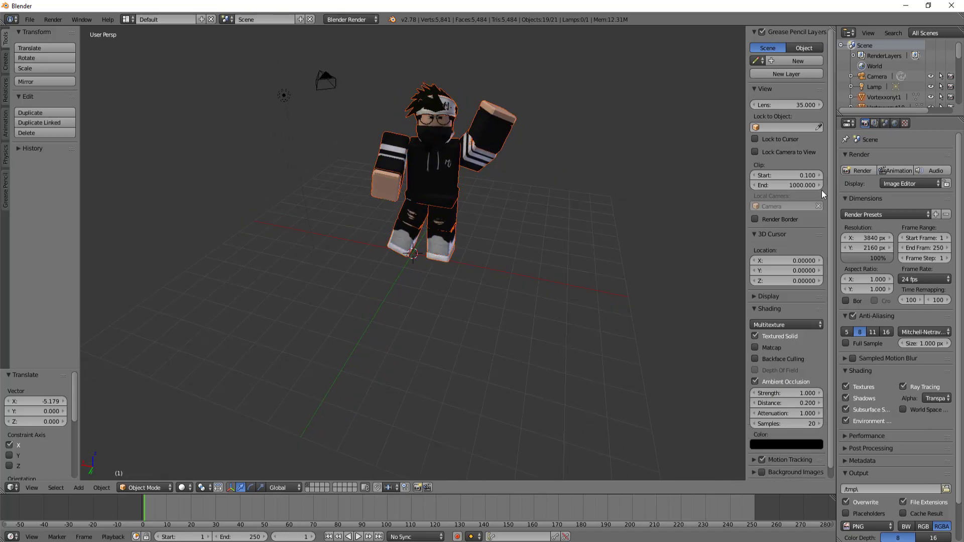
- In World settings, tick Ambient Occlusion, Environment Lighting and Indirect Lighting
{"action": "left_click", "coordinate": [894, 123]}
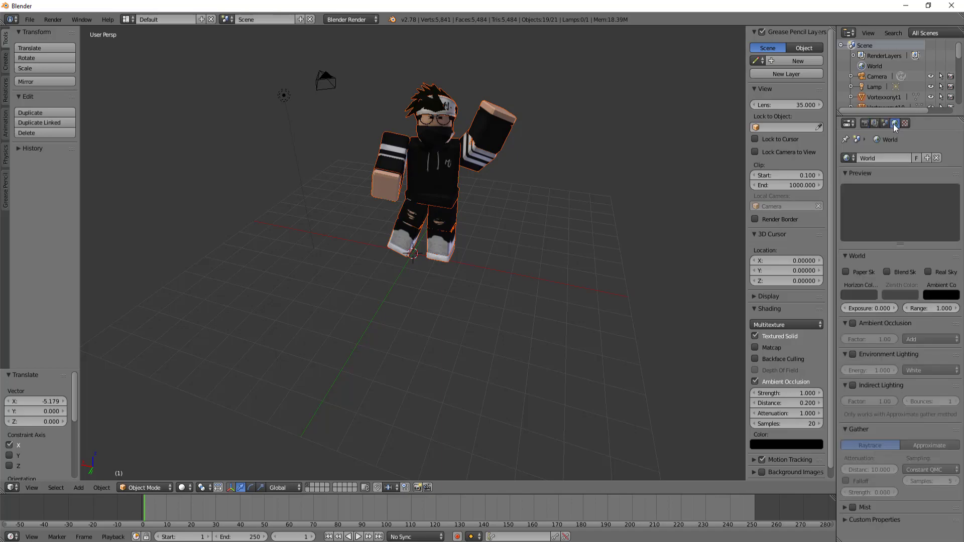
{"action": "left_click", "coordinate": [853, 323]}
{"action": "left_click", "coordinate": [853, 355]}
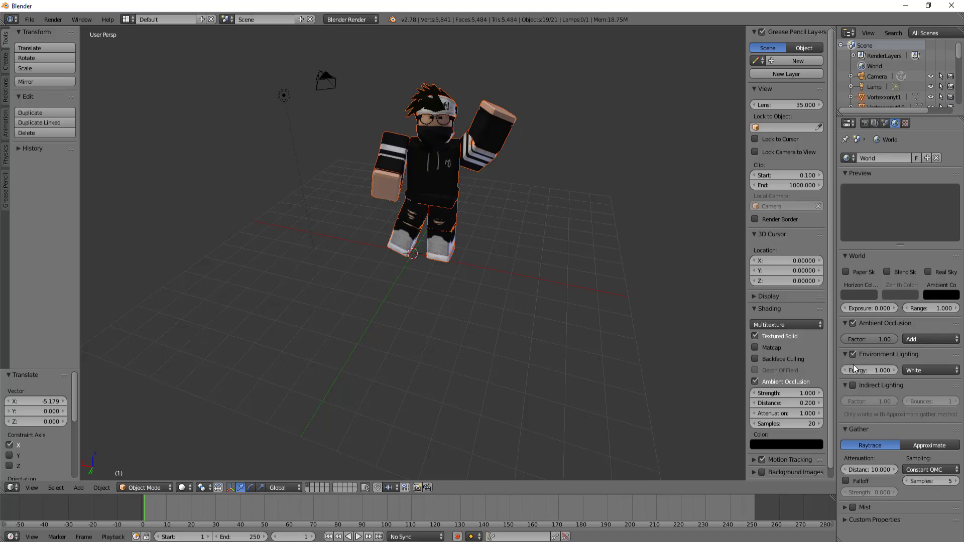
{"action": "left_click", "coordinate": [854, 389]}
{"action": "middle_click_drag", "start_coordinate": [622, 291], "coordinate": [582, 261]}
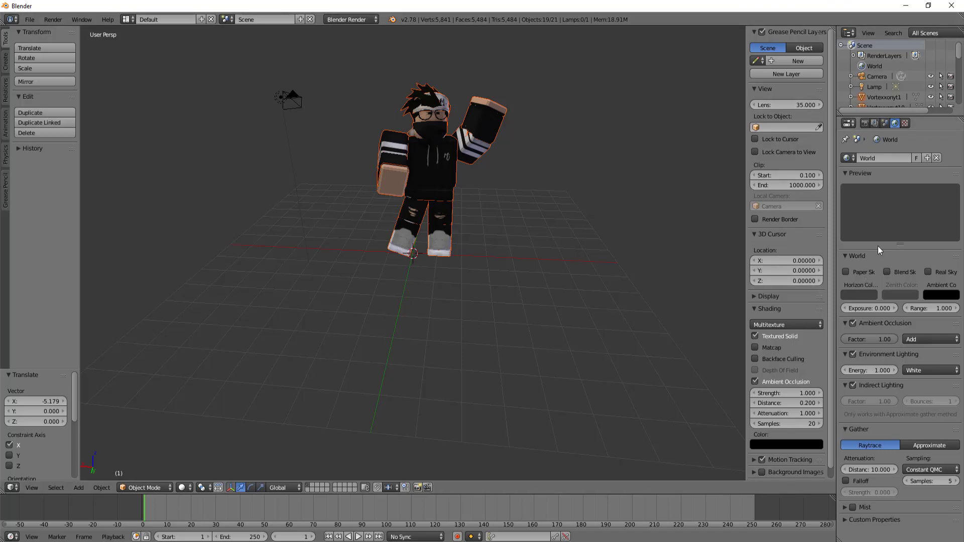
- Return to Render settings, orbit until the scene camera shows, and select it
{"action": "left_click", "coordinate": [865, 123]}
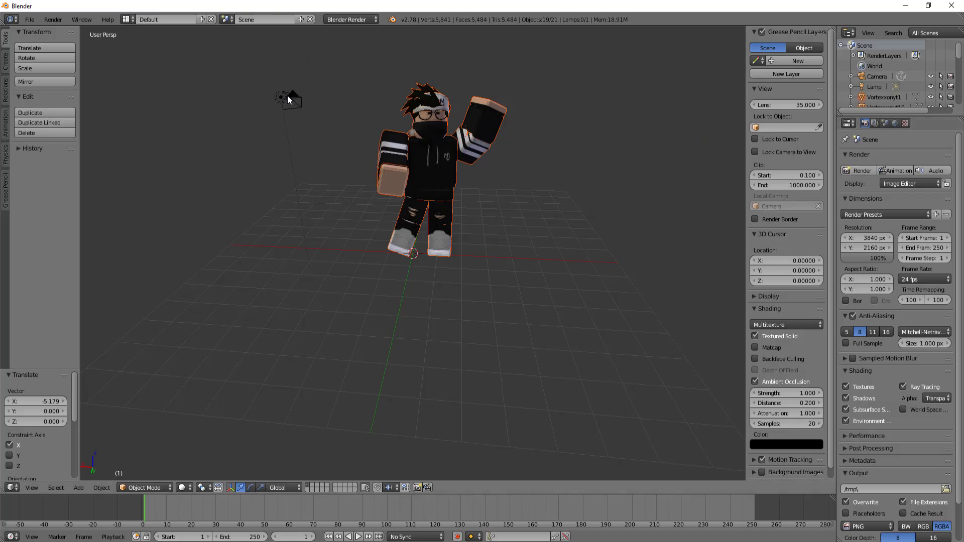
{"action": "middle_click_drag", "start_coordinate": [477, 92], "coordinate": [267, 89]}
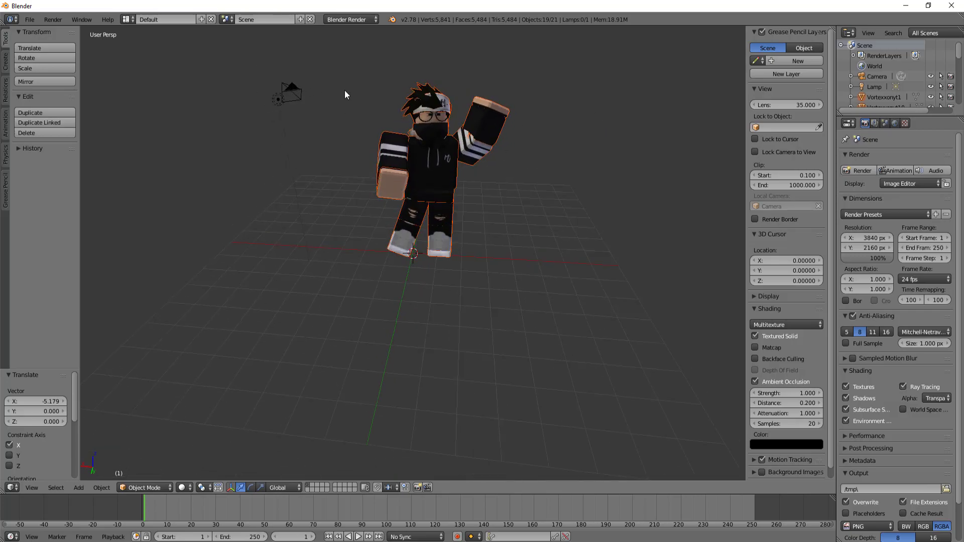
{"action": "middle_click_drag", "start_coordinate": [344, 95], "coordinate": [238, 114]}
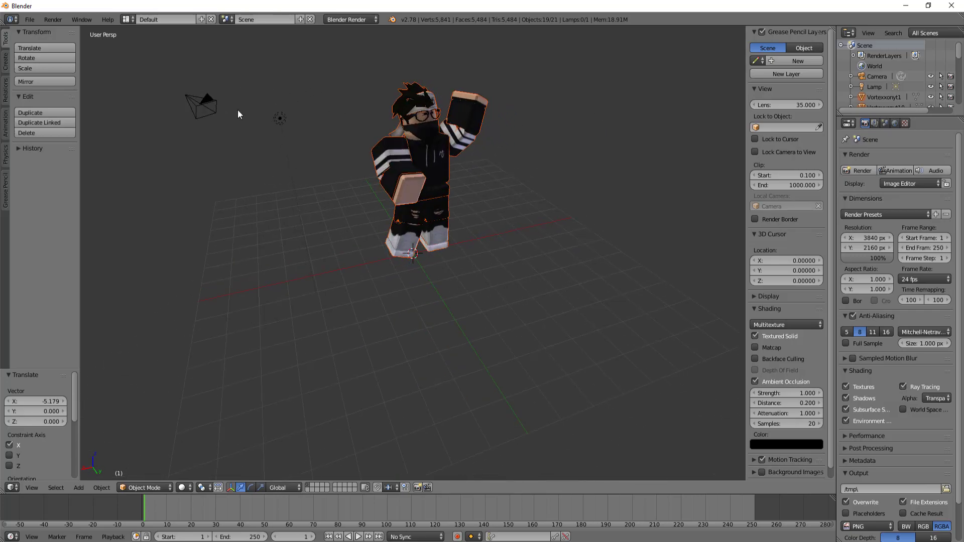
{"action": "right_click", "coordinate": [204, 99]}
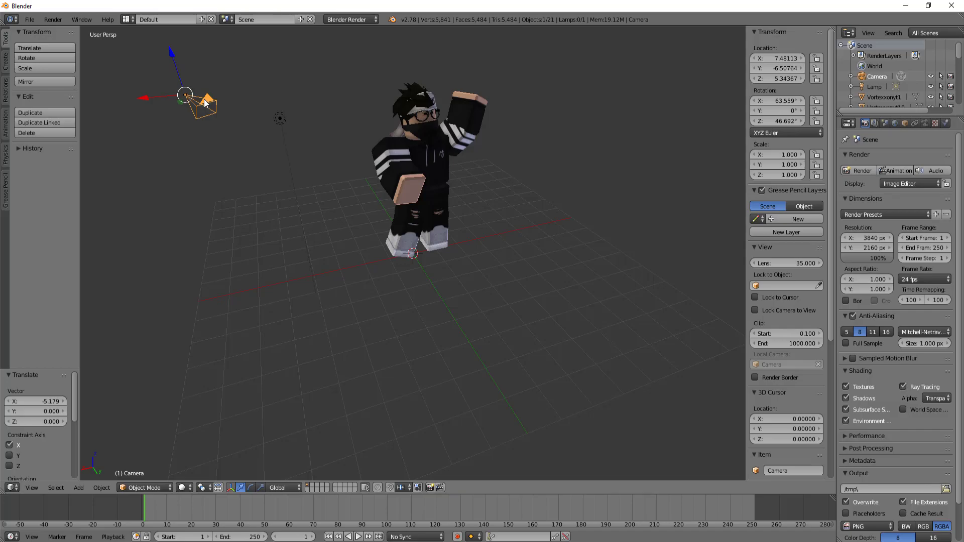
- Switch to camera view and walk-fly the camera rightward toward the avatar
{"action": "key", "text": "KP_0"}
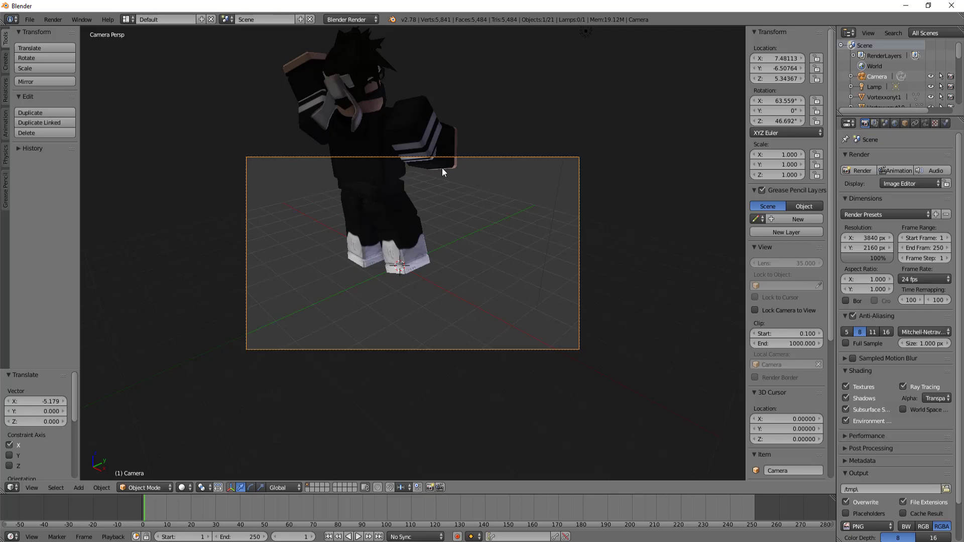
{"action": "key", "text": "shift+f"}
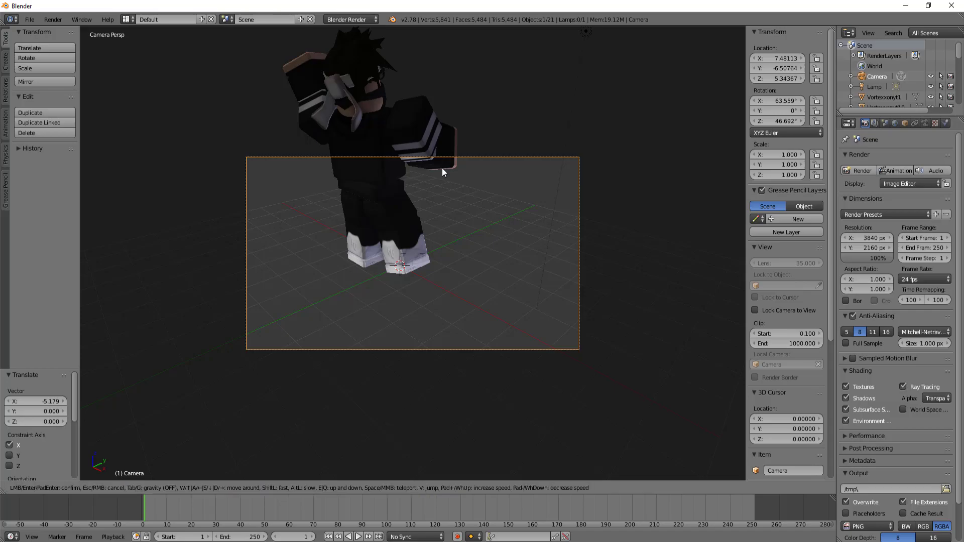
{"action": "key", "text": "w"}
{"action": "key", "text": "d"}
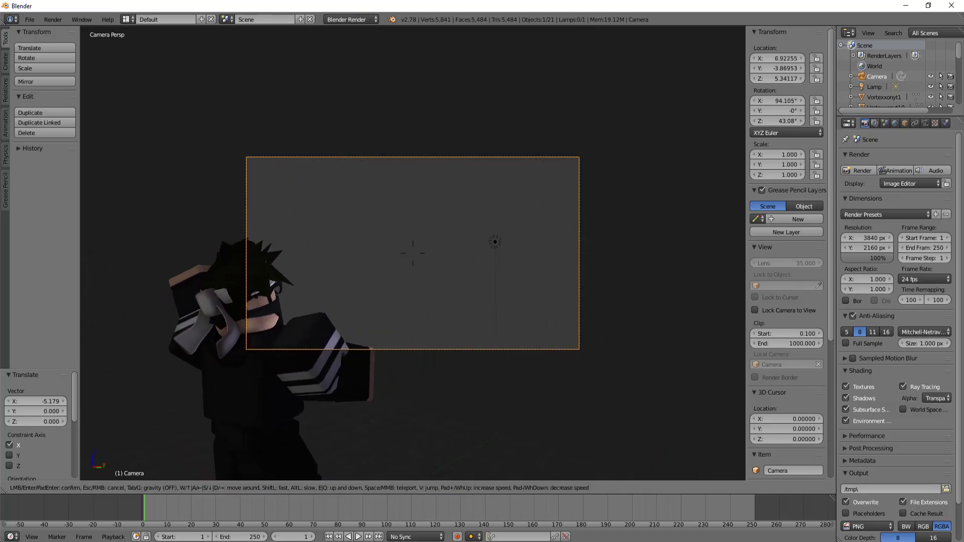
{"action": "key", "text": "d"}
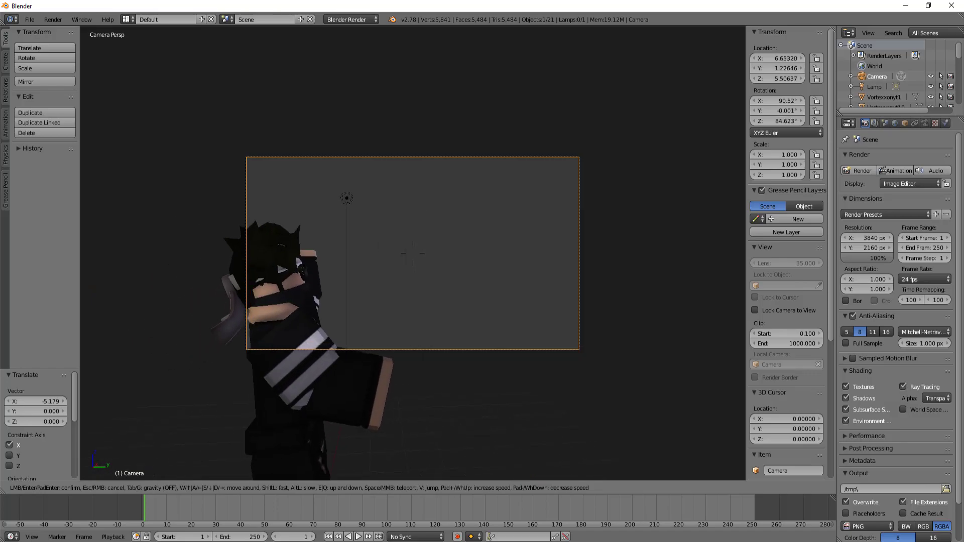
{"action": "key", "text": "d"}
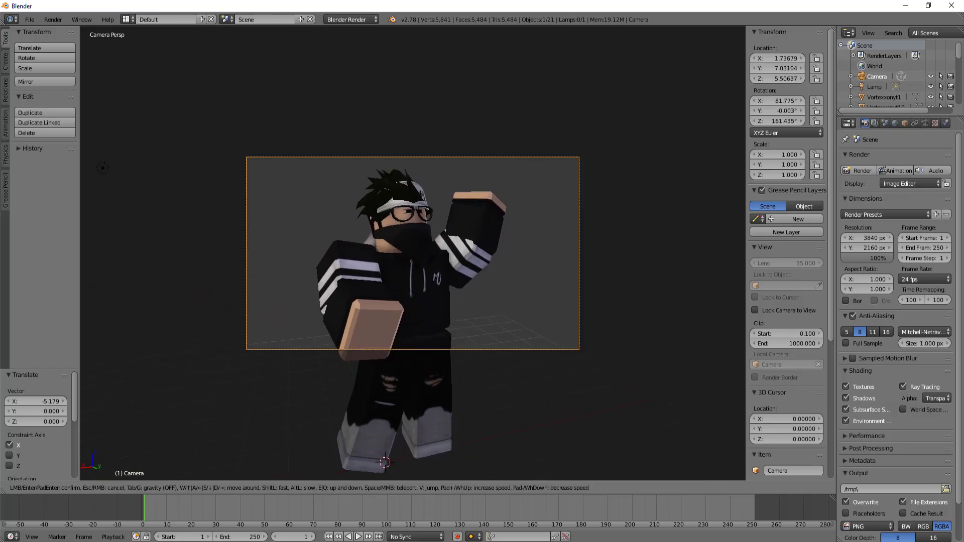
{"action": "key", "text": "d"}
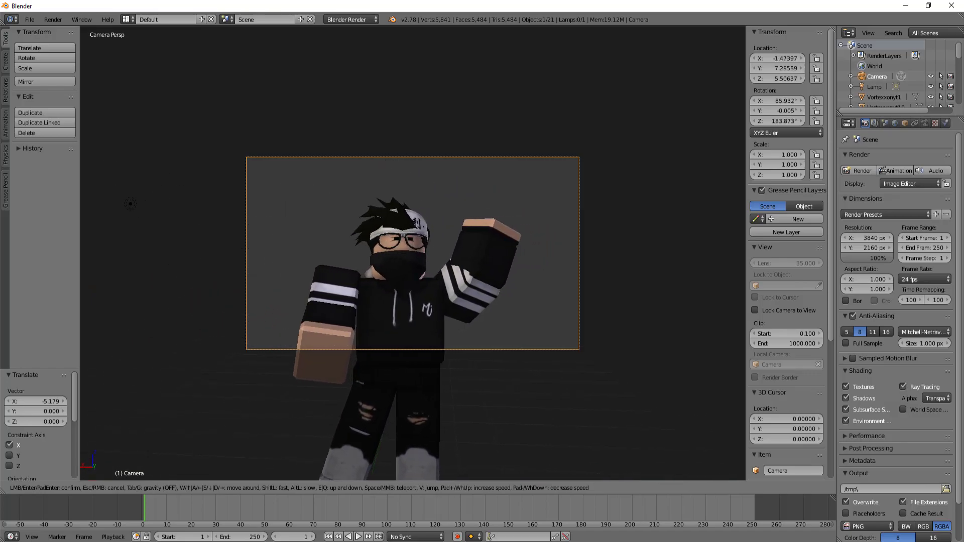
- Fine-tune the camera's distance, height and tilt until the waving avatar is centred
{"action": "key", "text": "s"}
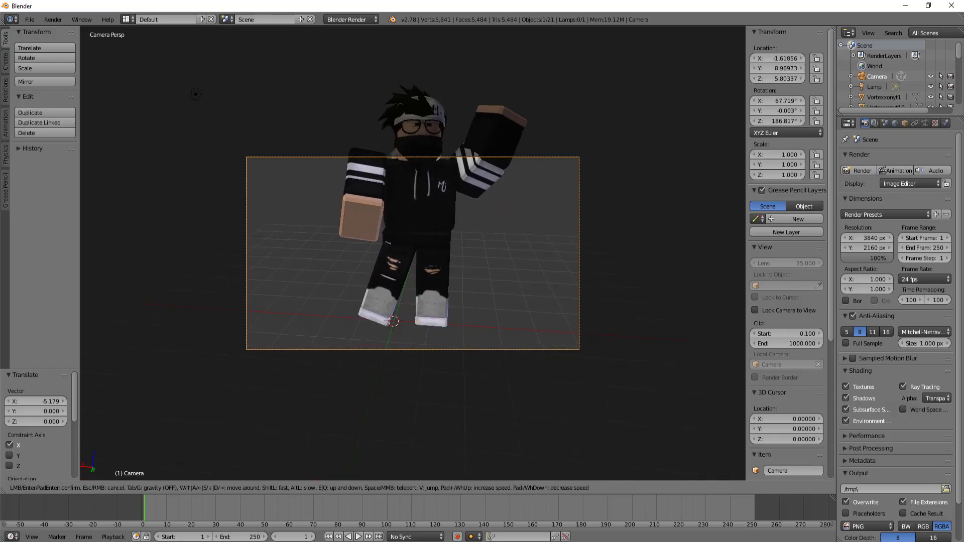
{"action": "key", "text": "w"}
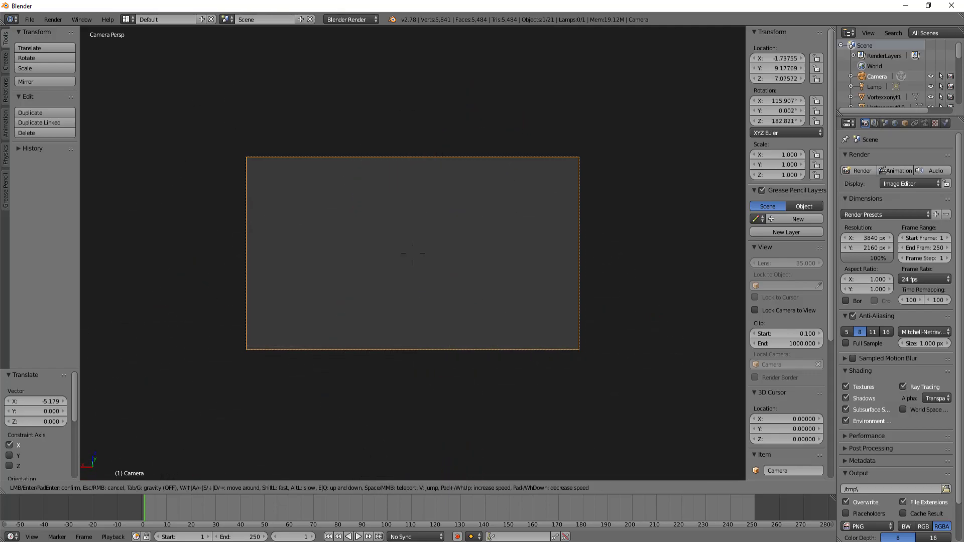
{"action": "key", "text": "w"}
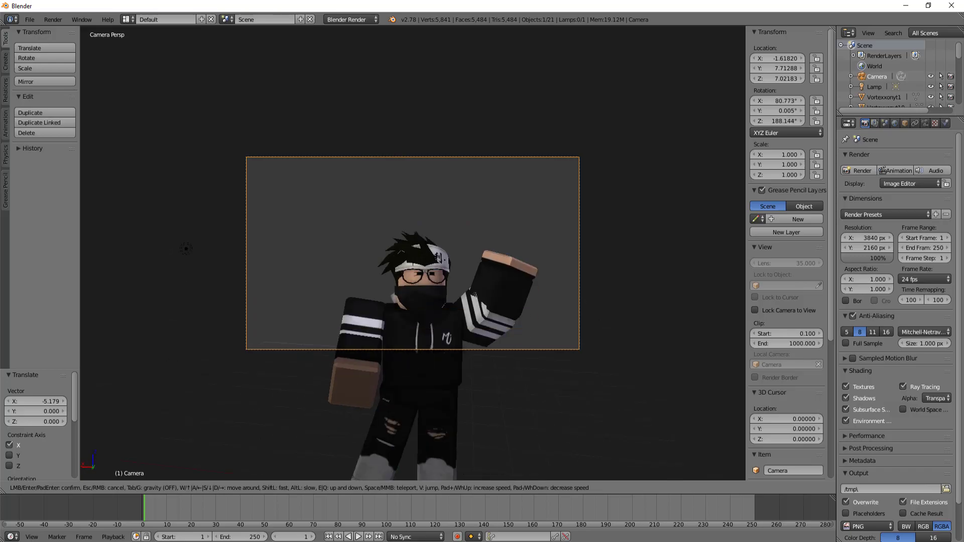
{"action": "key", "text": "w"}
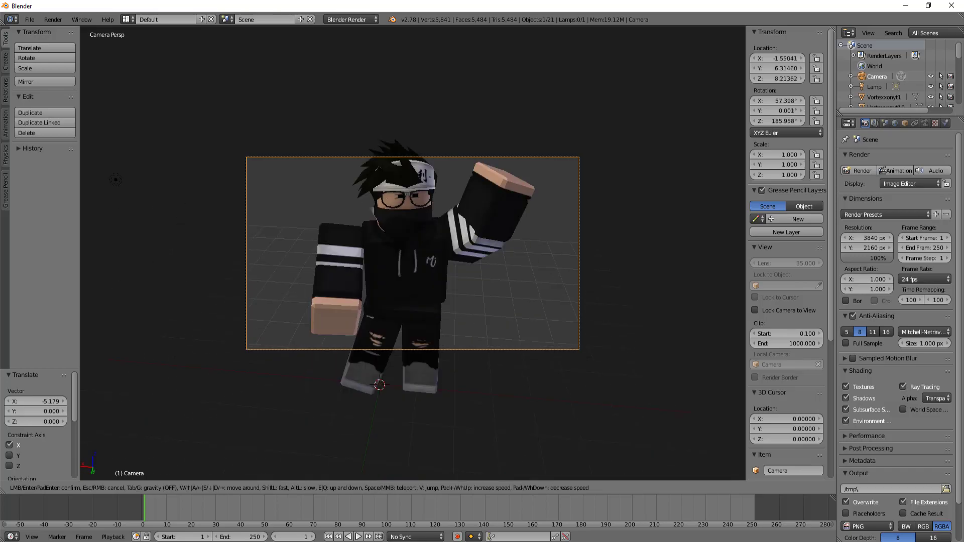
{"action": "key", "text": "a"}
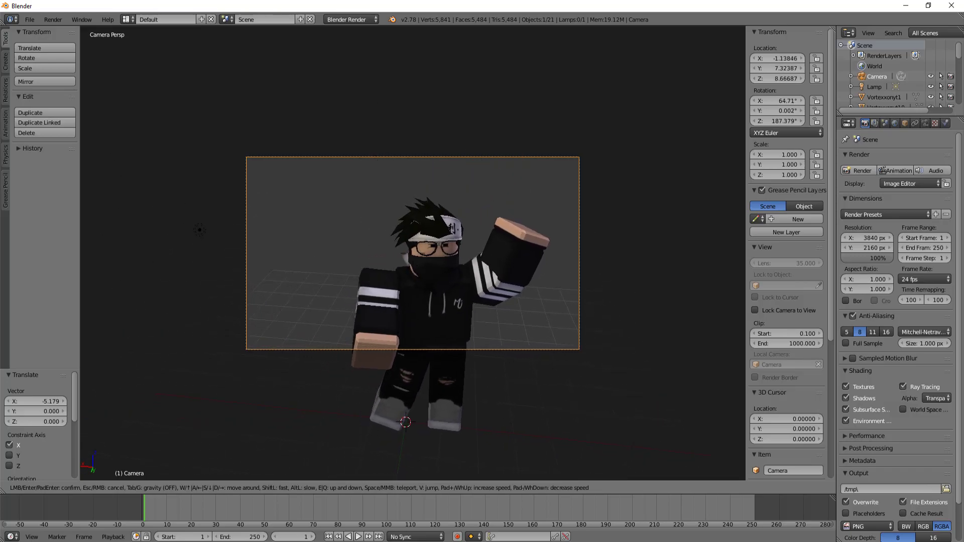
{"action": "key", "text": "w"}
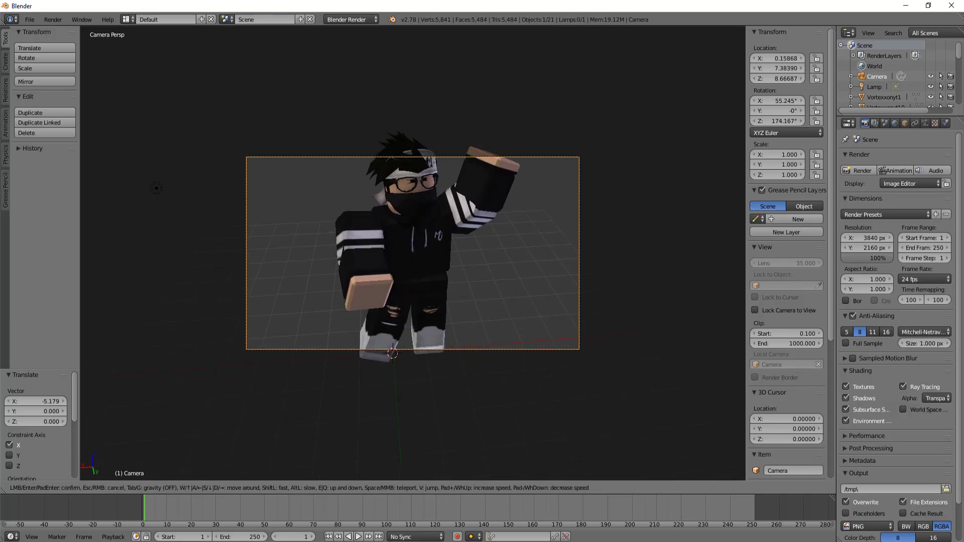
{"action": "key", "text": "w"}
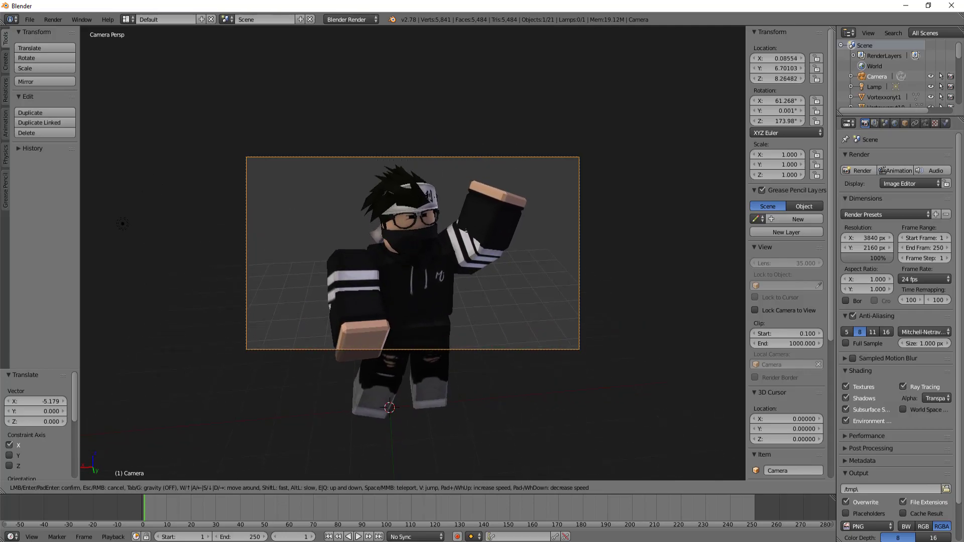
{"action": "key", "text": "q"}
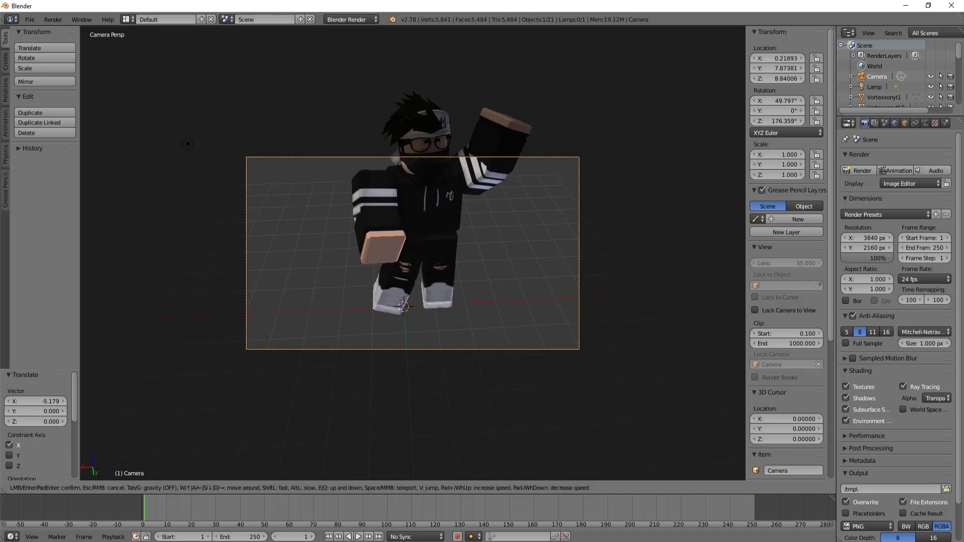
{"action": "key", "text": "s"}
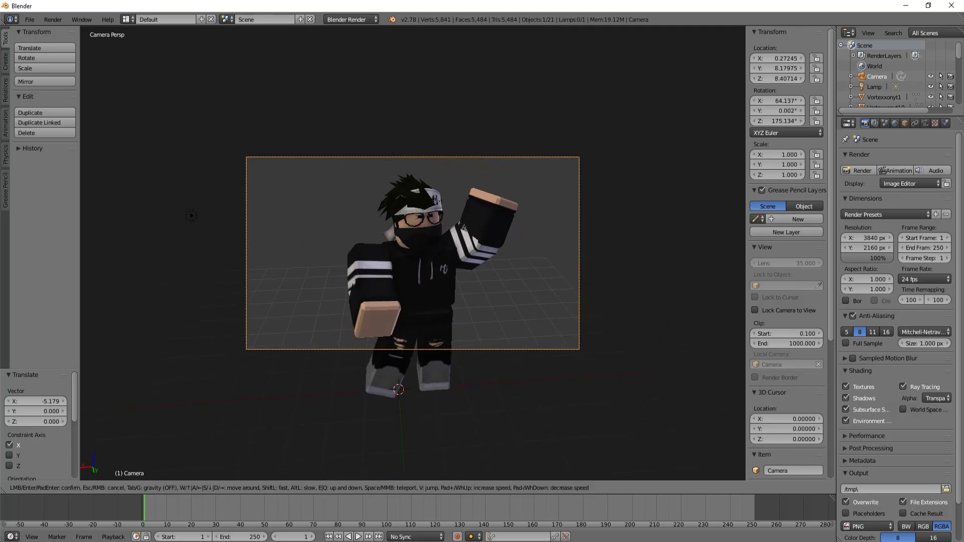
{"action": "key", "text": "d"}
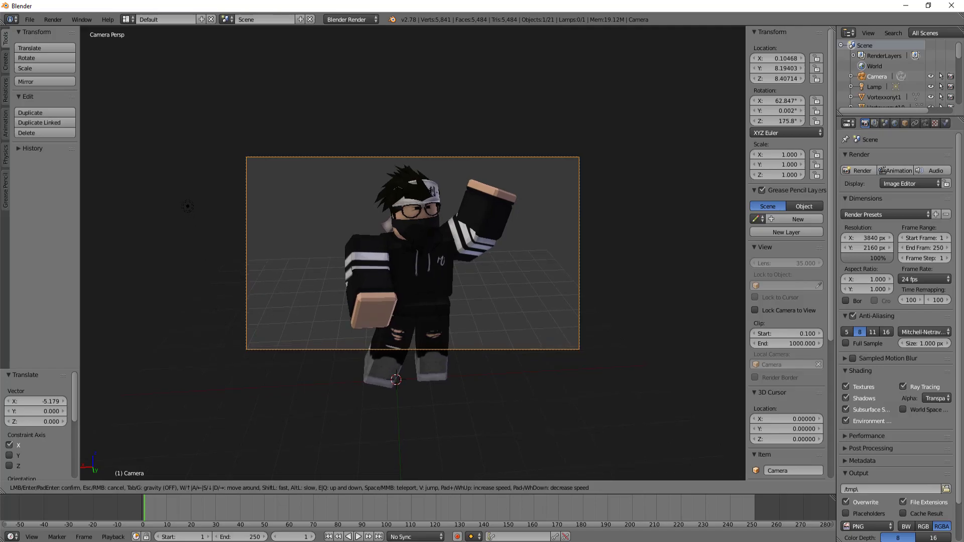
- Keep the camera placement, render the 3840×2160 image, bring up its save options, and quit Blender
{"action": "left_click", "coordinate": [412, 255]}
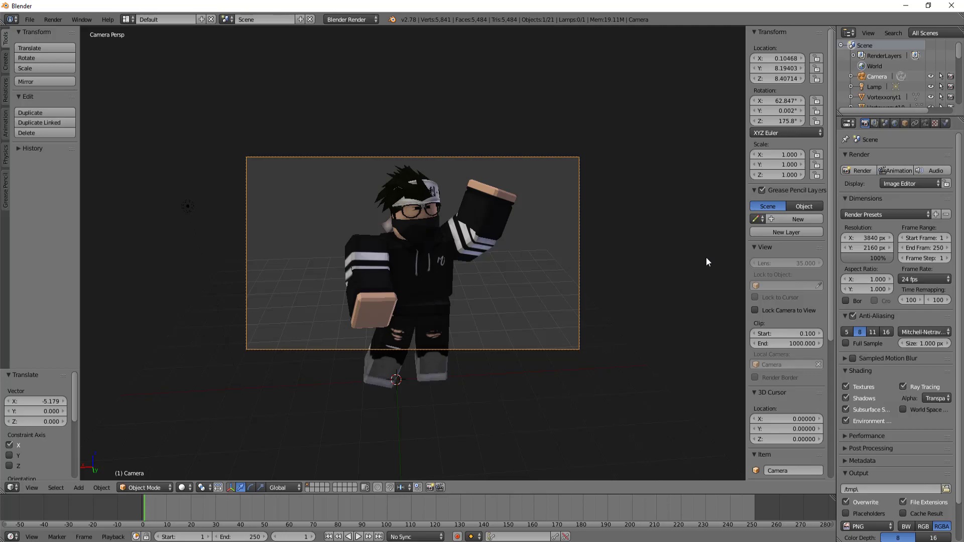
{"action": "left_click", "coordinate": [857, 173]}
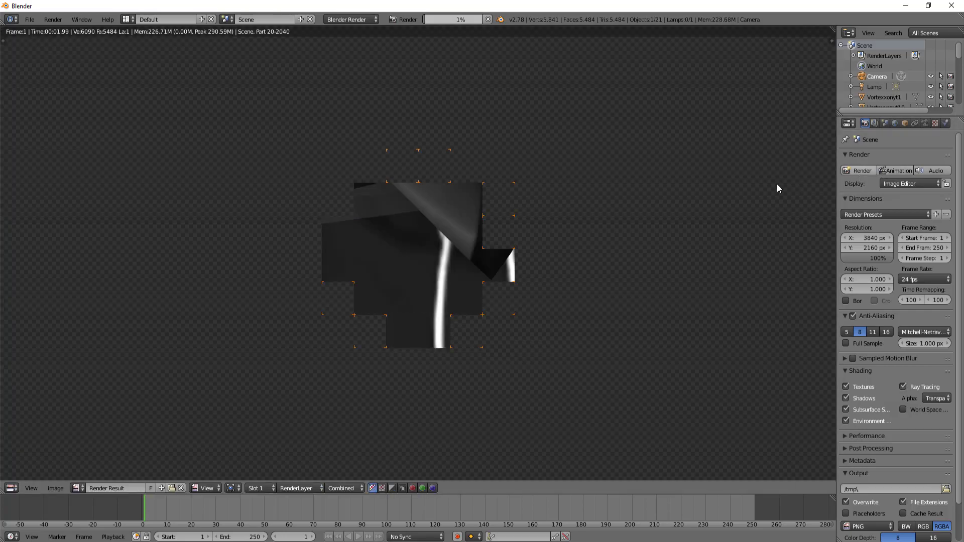
{"action": "scroll", "coordinate": [515, 197], "scroll_direction": "down", "scroll_amount": 5}
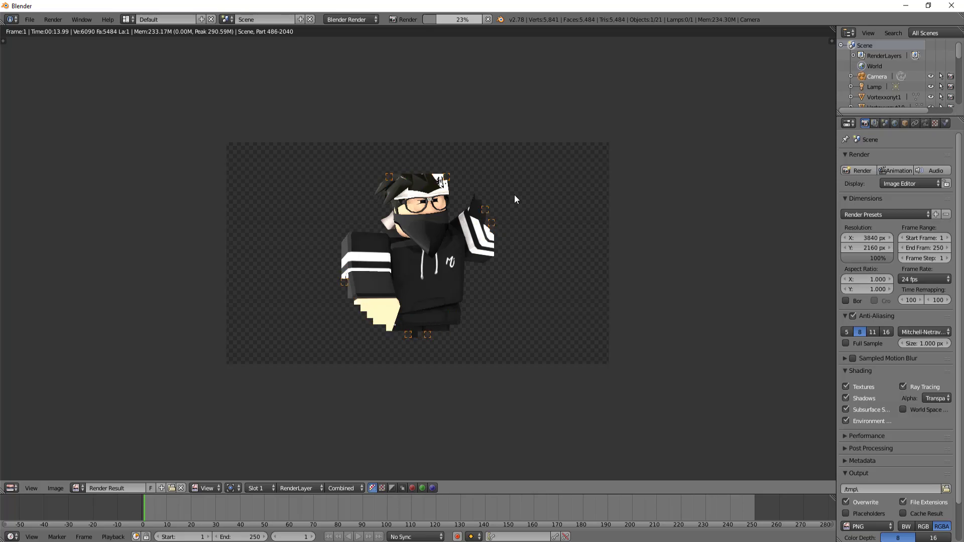
{"action": "scroll", "coordinate": [460, 184], "scroll_direction": "up", "scroll_amount": 3}
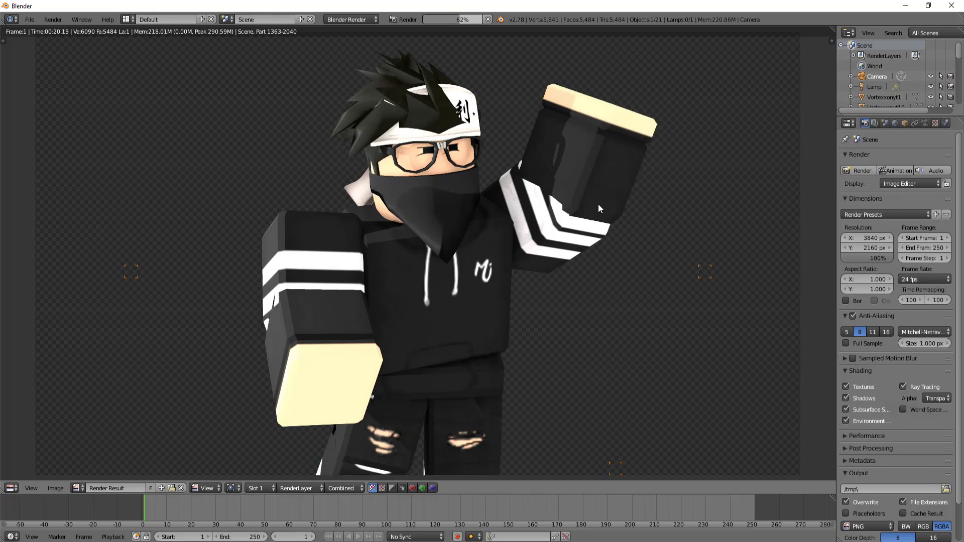
{"action": "scroll", "coordinate": [592, 219], "scroll_direction": "down", "scroll_amount": 3}
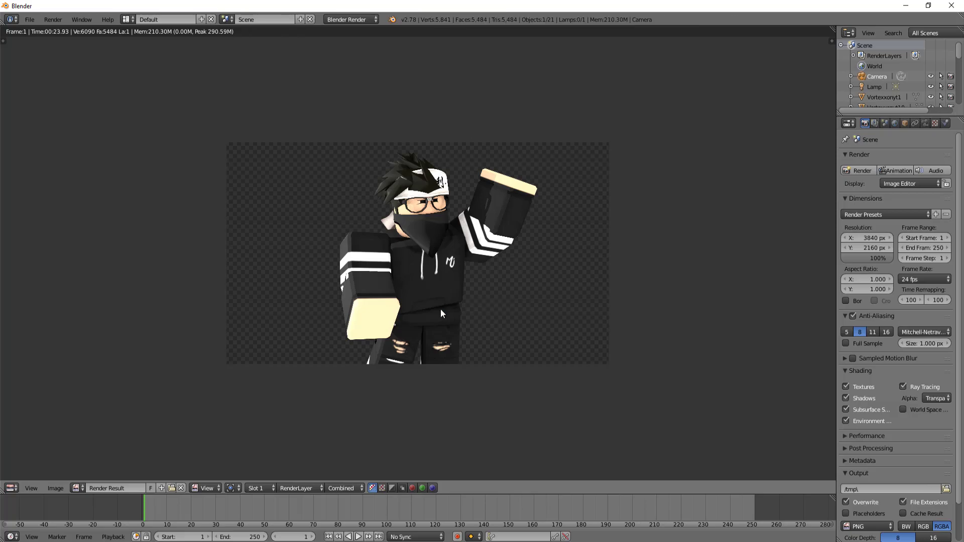
{"action": "left_click", "coordinate": [60, 487]}
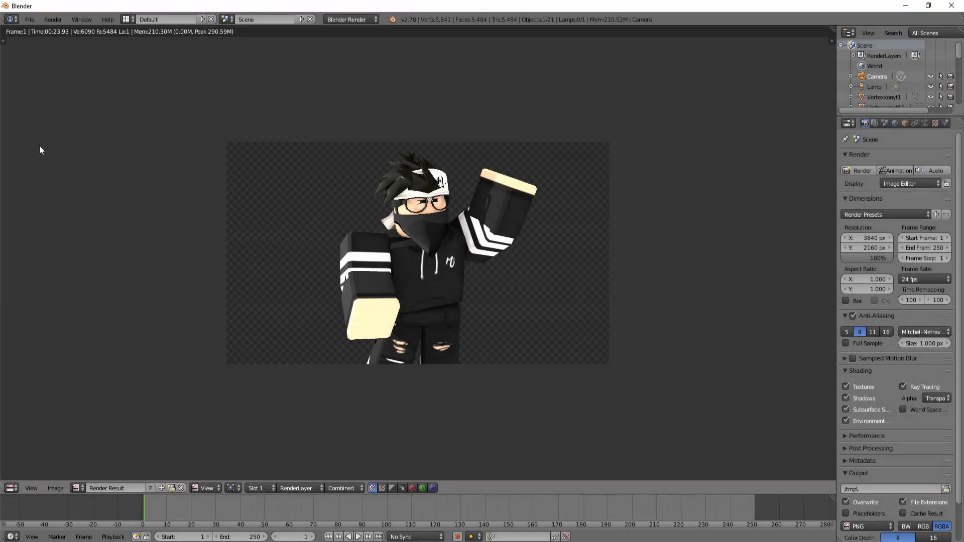
{"action": "left_click", "coordinate": [951, 6]}
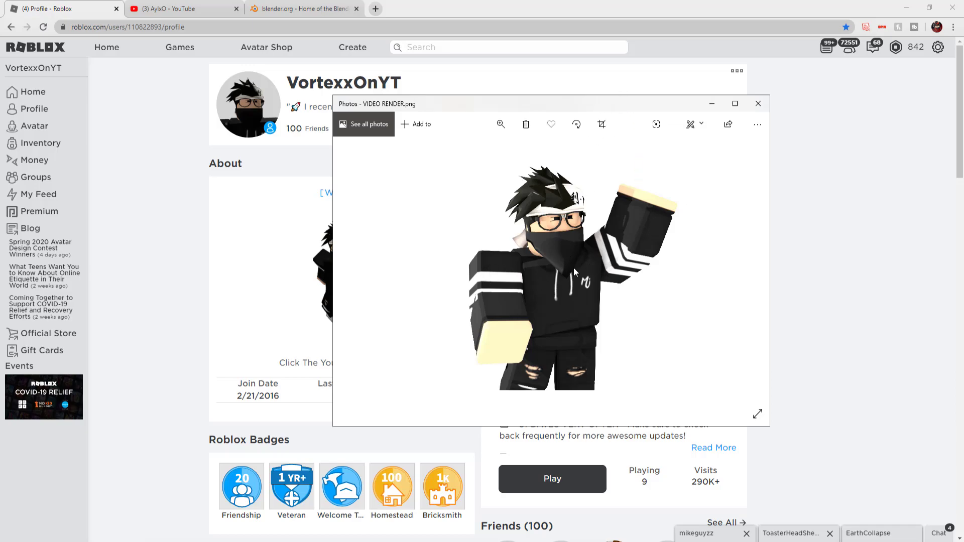
- Move the Photos window showing VIDEO RENDER.png over to the right
{"action": "left_click_drag", "start_coordinate": [646, 104], "coordinate": [553, 100]}
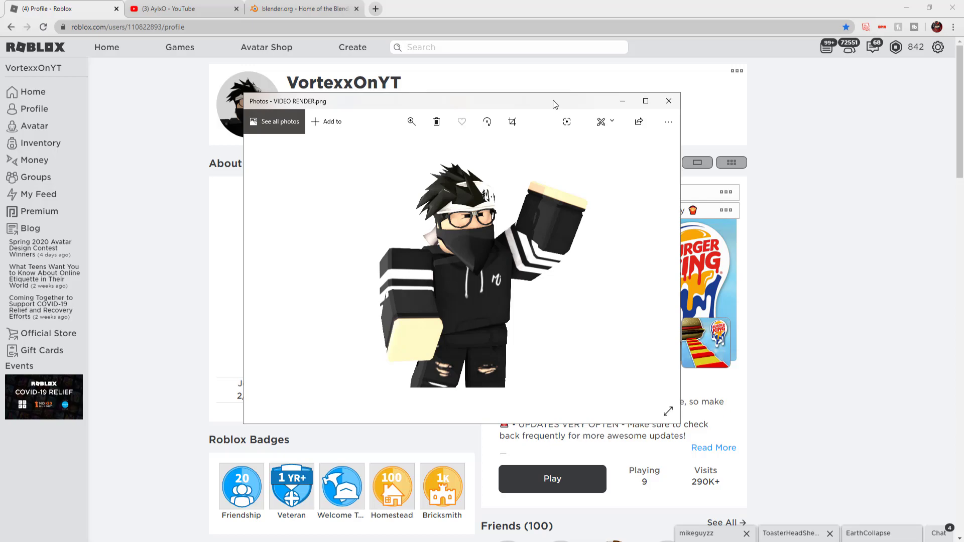
{"action": "left_click_drag", "start_coordinate": [553, 101], "coordinate": [723, 95]}
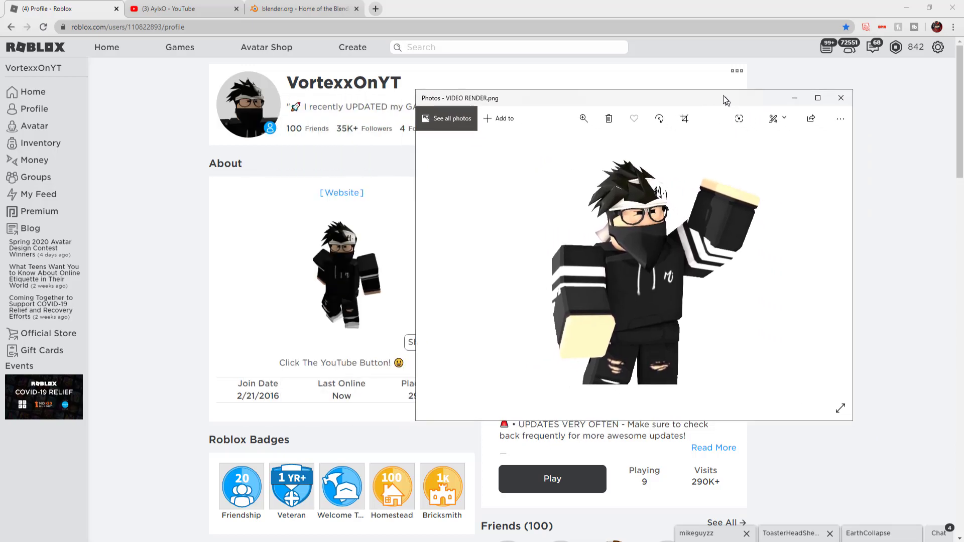